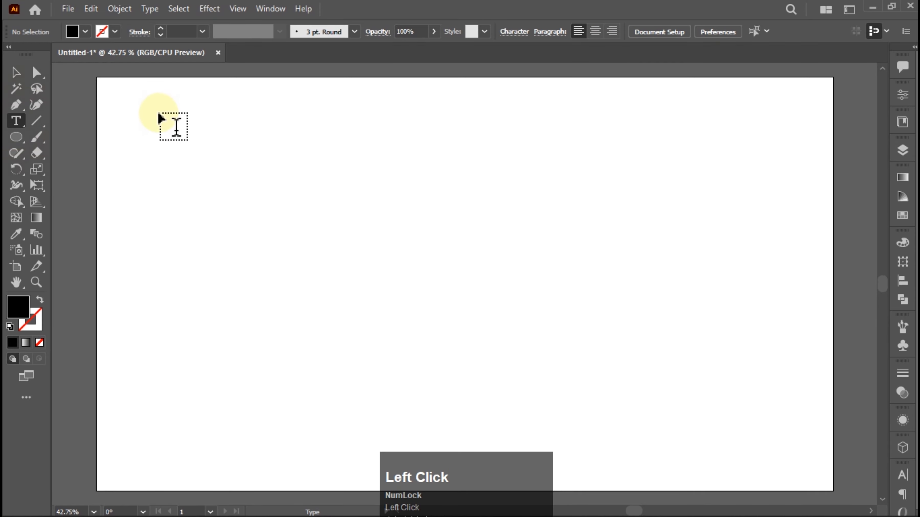
Create two separate text objects, TEXT and DESIGN, side by side near the artboard's upper-left corner
click(148, 108)
text(TEXT)
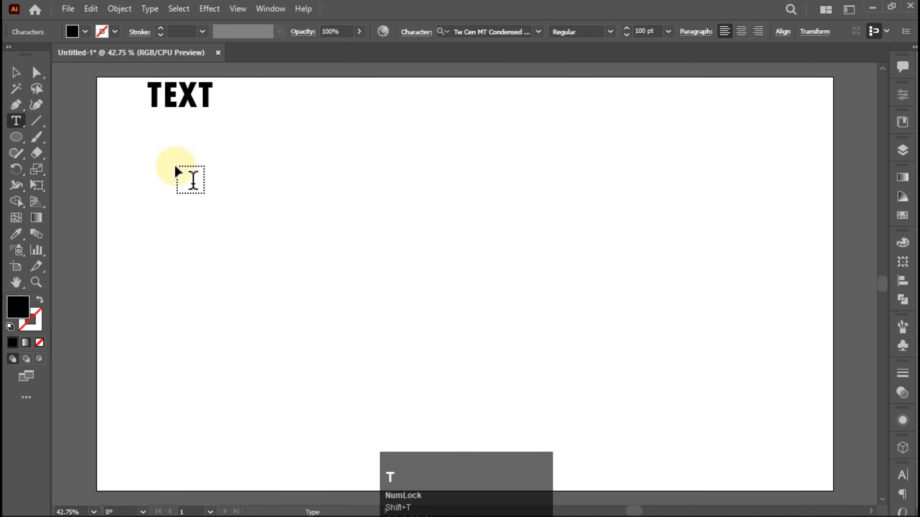
click(16, 72)
drag(181, 103, 337, 109)
click(24, 116)
text(DESIGN)
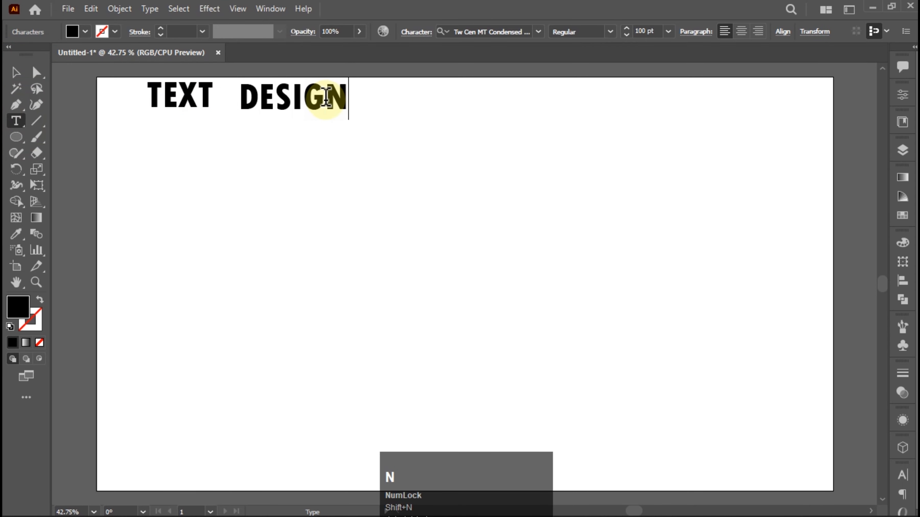
click(15, 72)
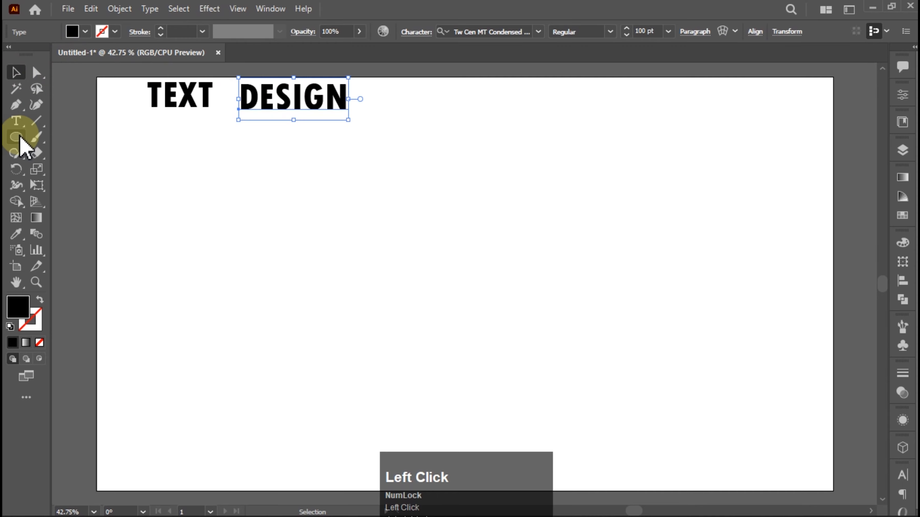
Draw a circle about 876 px in diameter near the artboard's centre, with no fill and a black 1 pt stroke
right_click(16, 137)
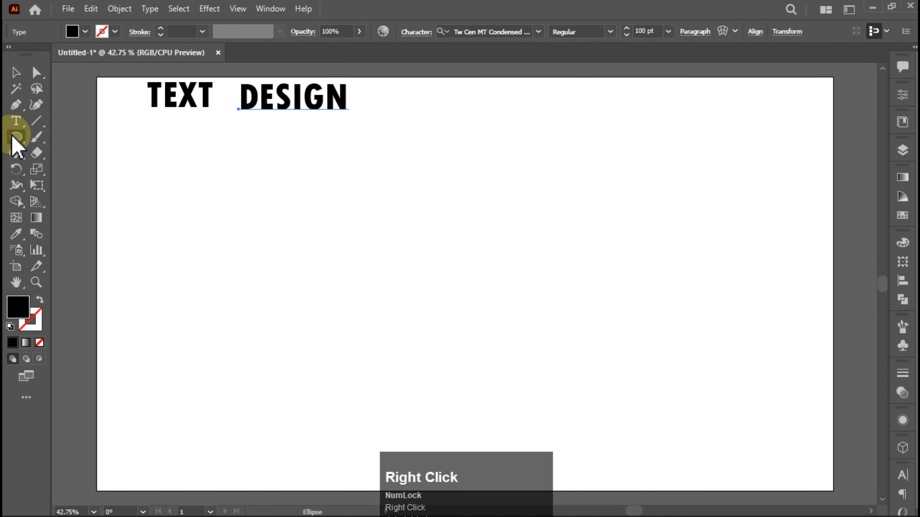
click(68, 174)
mouse_move(482, 227)
mouse_down()
mouse_move(599, 371)
mouse_move(477, 271)
mouse_up()
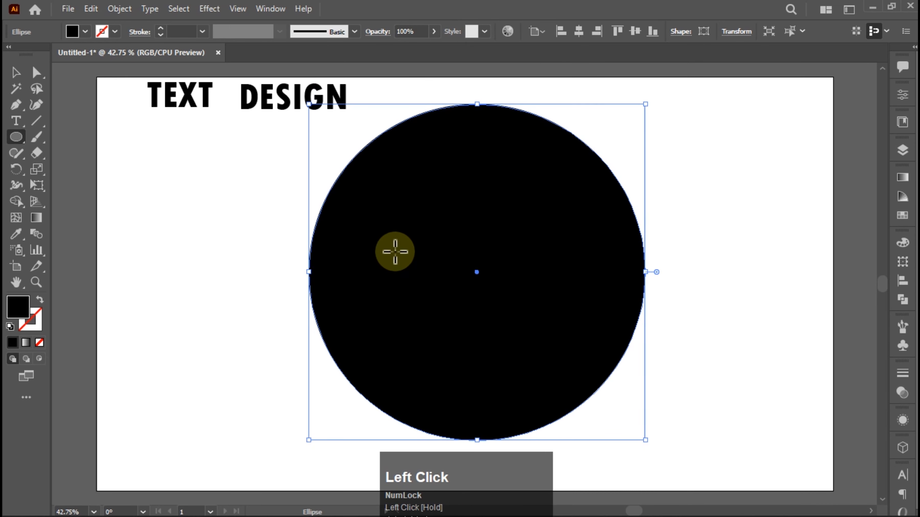
click(40, 300)
click(16, 72)
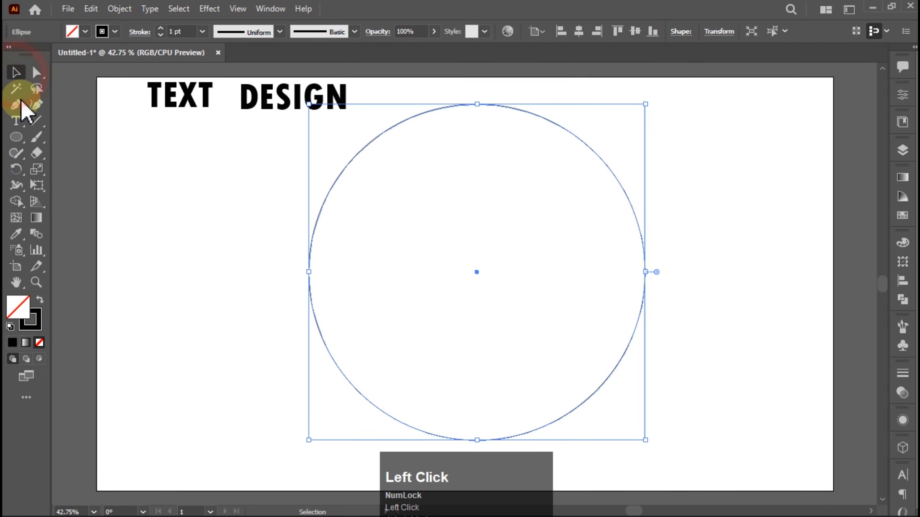
Draw an S-shaped curve with the Pen tool through the circle's centre, extending past the circle on both sides
click(16, 105)
click(205, 271)
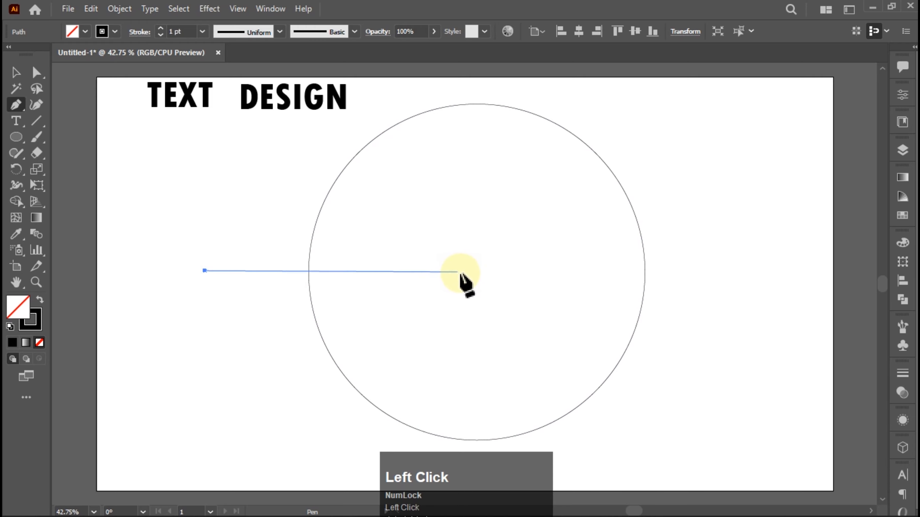
drag(475, 271, 663, 349)
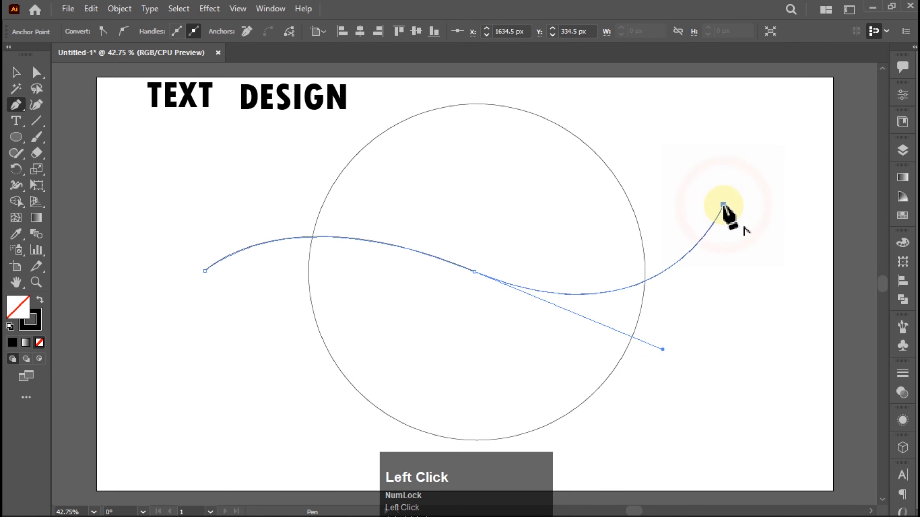
click(13, 73)
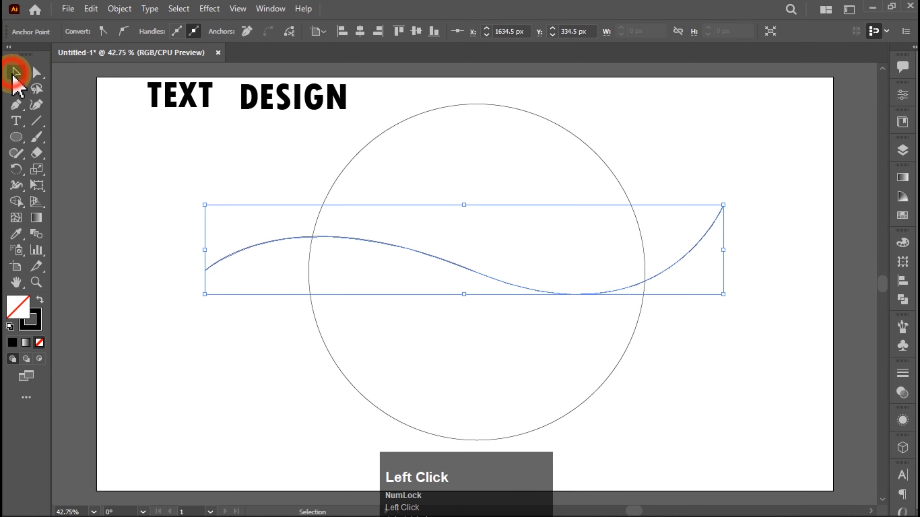
click(89, 9)
click(143, 72)
click(90, 10)
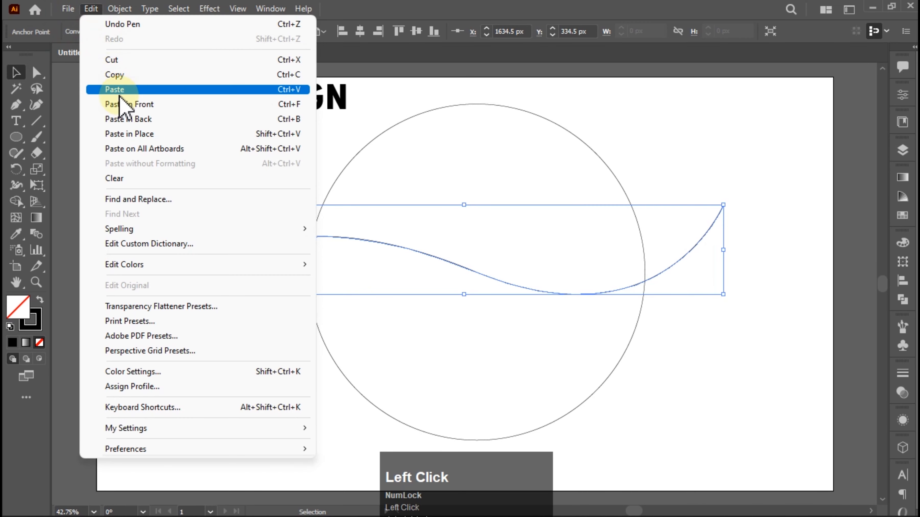
click(121, 90)
key(ctrl+z)
Duplicate the wavy curve in place and nudge the copy slightly below the original to form a narrow band
click(91, 10)
click(113, 74)
click(902, 148)
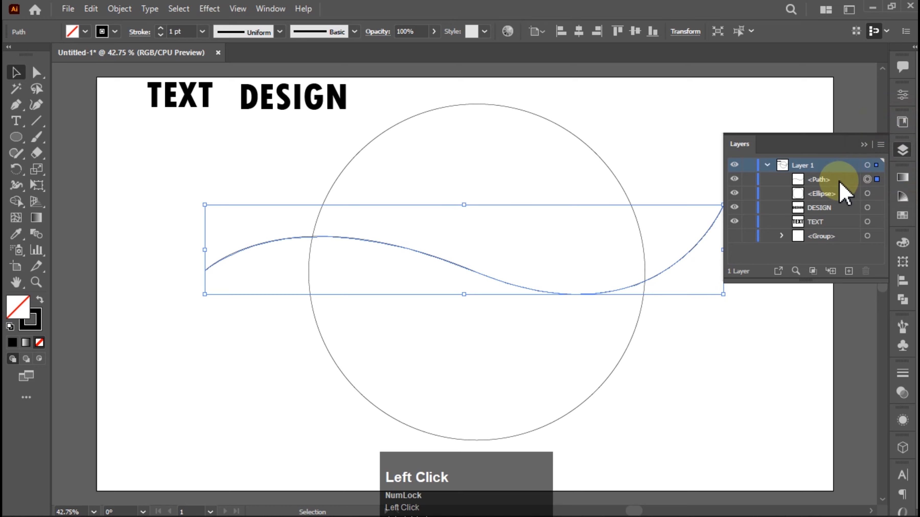
click(822, 180)
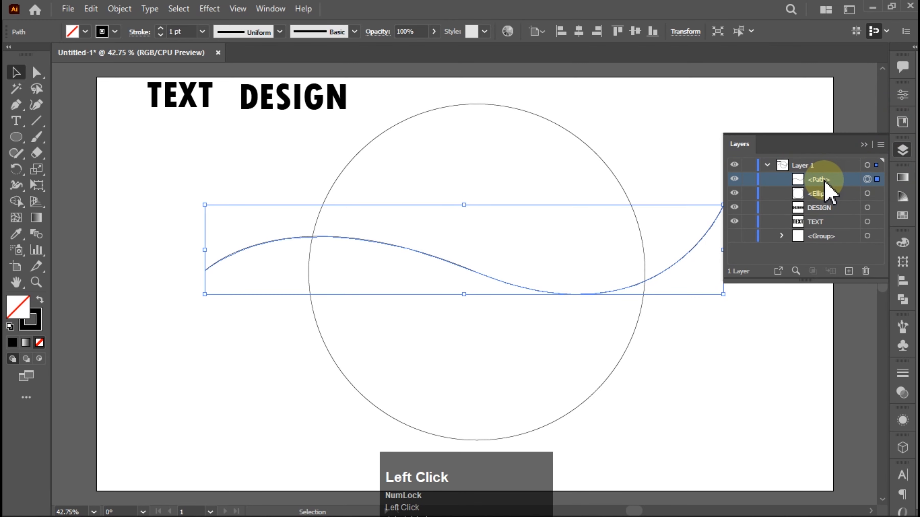
click(864, 145)
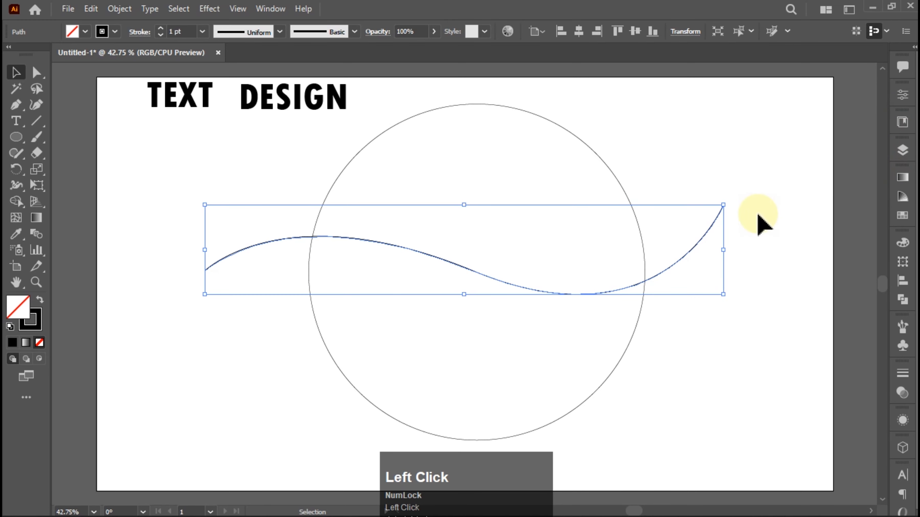
key(Down)
click(256, 178)
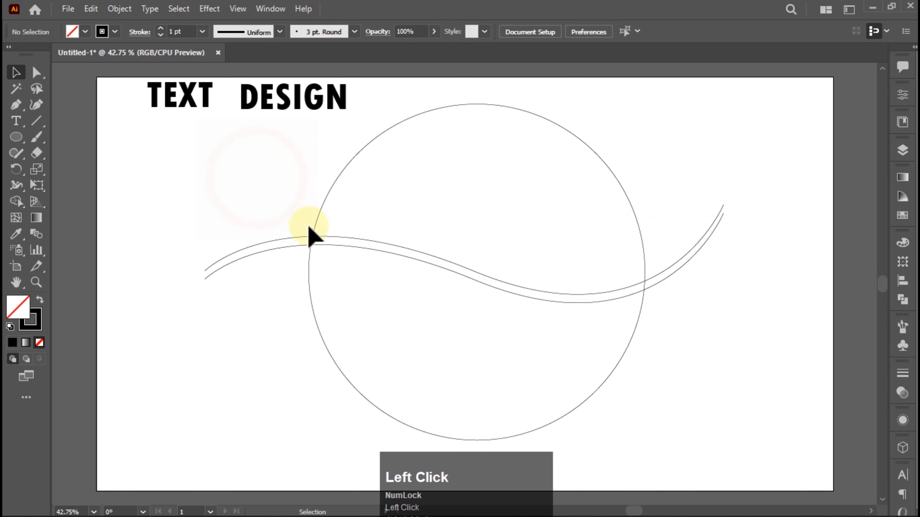
click(344, 248)
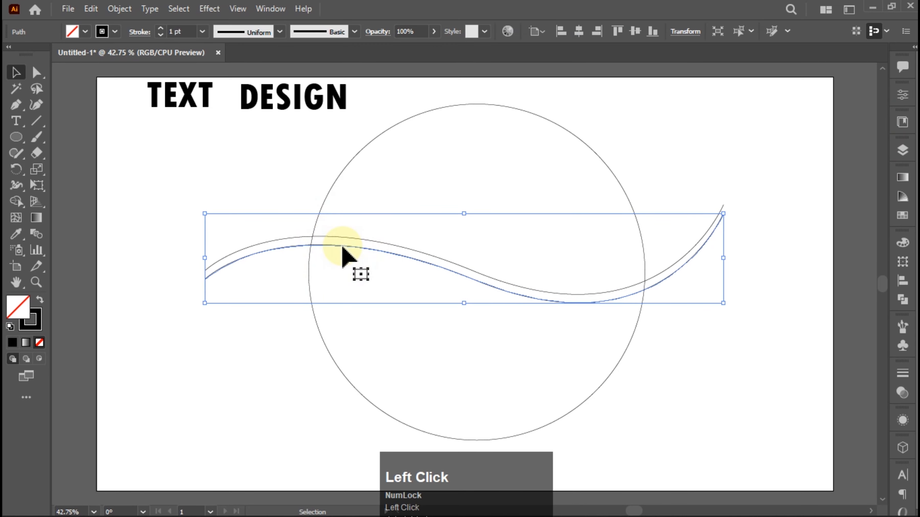
key(Up)
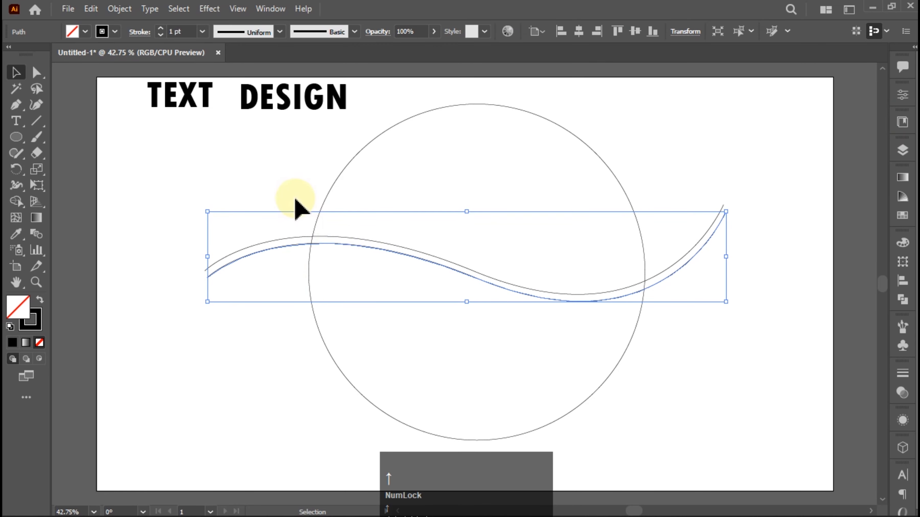
Group the two wavy curves
drag(296, 200, 594, 380)
click(903, 280)
click(727, 193)
drag(715, 224, 698, 246)
key(ctrl+g)
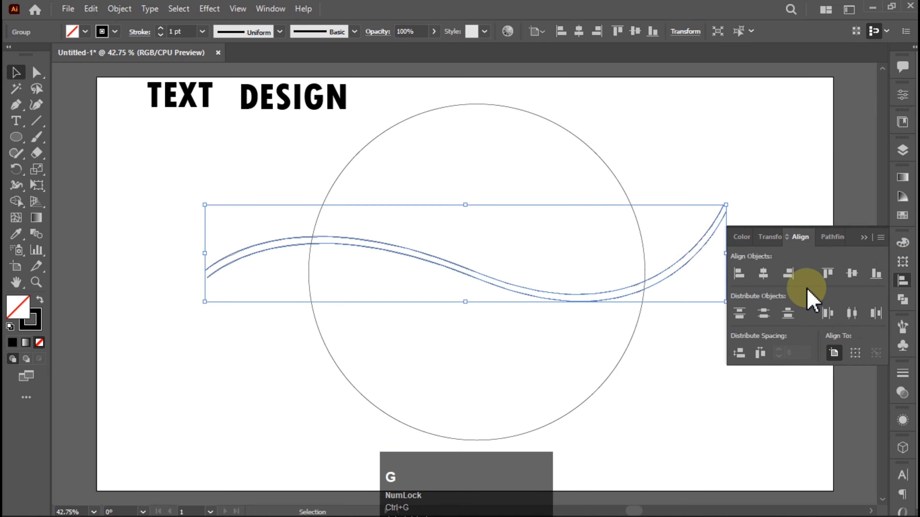
Align the curve group and the circle to each other's centres horizontally and vertically
drag(655, 161, 616, 292)
click(762, 273)
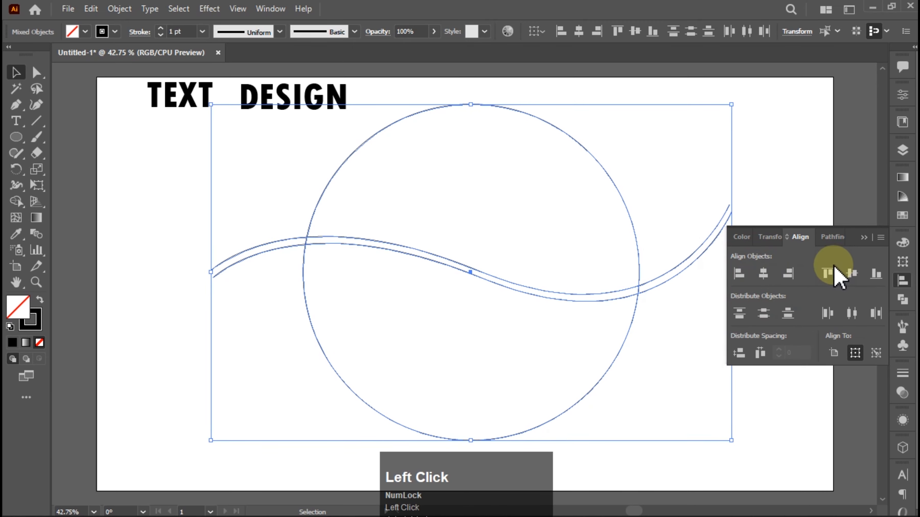
click(854, 274)
click(768, 158)
Split the circle along the two wavy curves with the Pathfinder Divide operation
drag(290, 217, 583, 365)
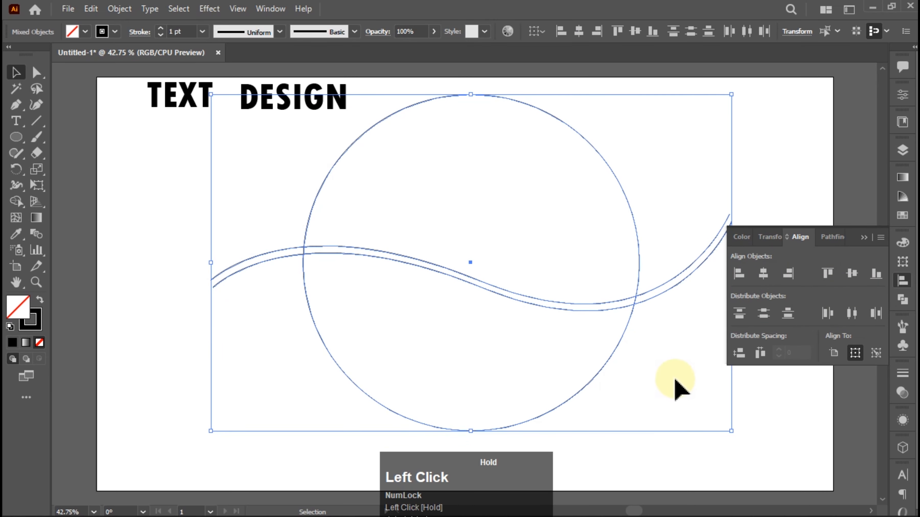
click(864, 237)
click(902, 299)
click(747, 309)
click(697, 217)
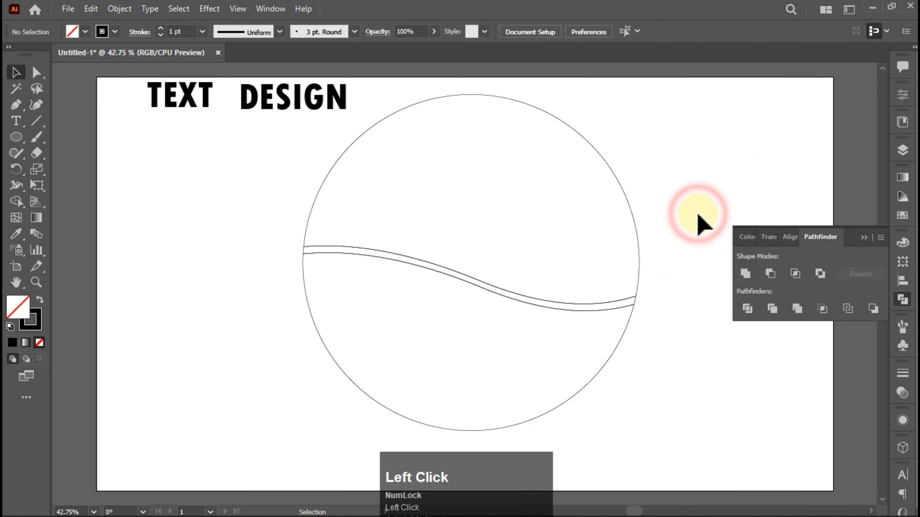
click(865, 237)
Ungroup the divided circle into separate pieces and check that each piece is selectable on its own
drag(710, 216, 406, 367)
right_click(402, 261)
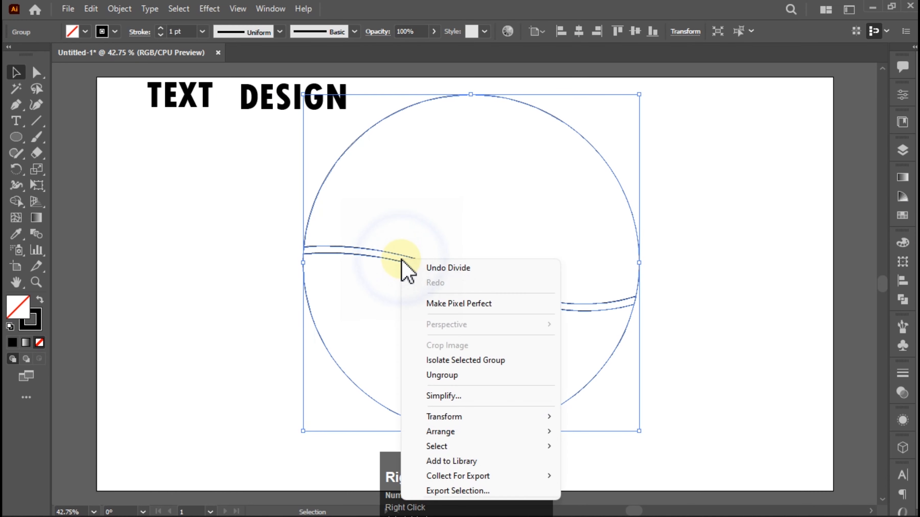
click(459, 375)
click(266, 228)
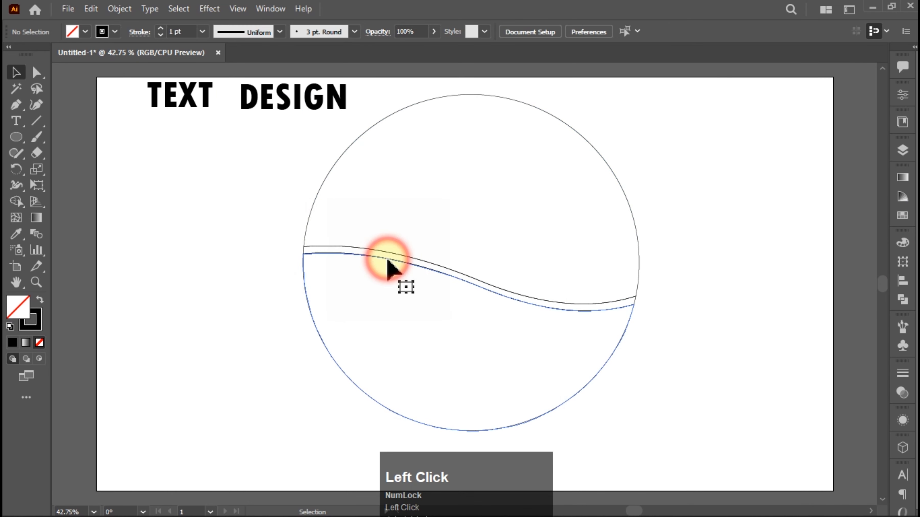
click(387, 260)
click(803, 217)
drag(556, 291, 542, 312)
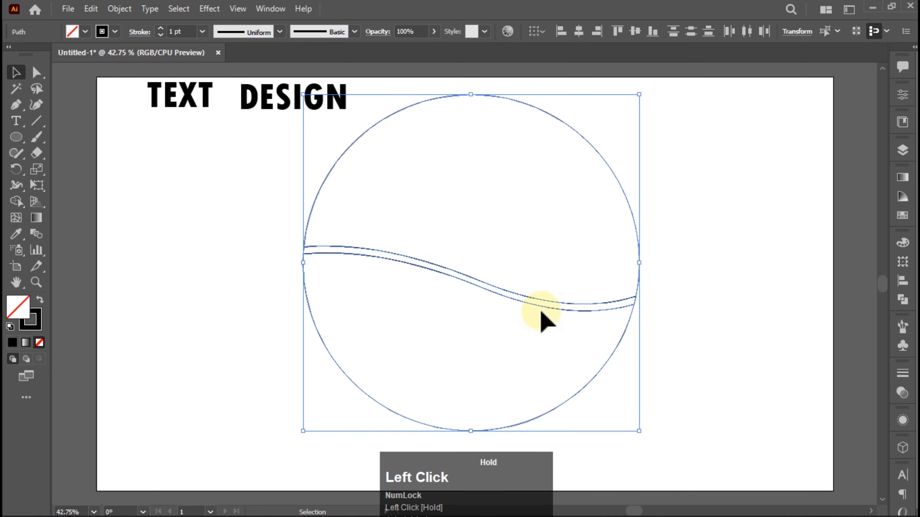
right_click(556, 300)
click(294, 206)
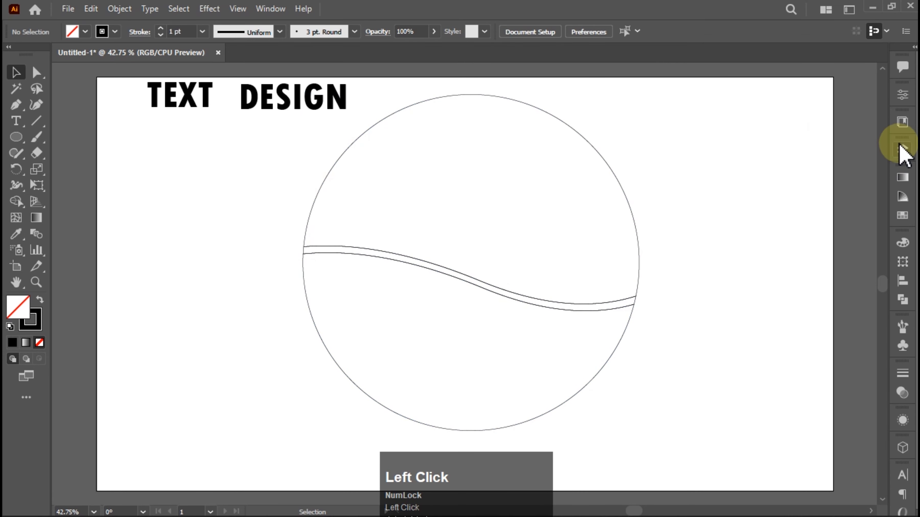
Delete the narrow wavy strip between the upper and lower parts of the circle
click(902, 149)
click(818, 195)
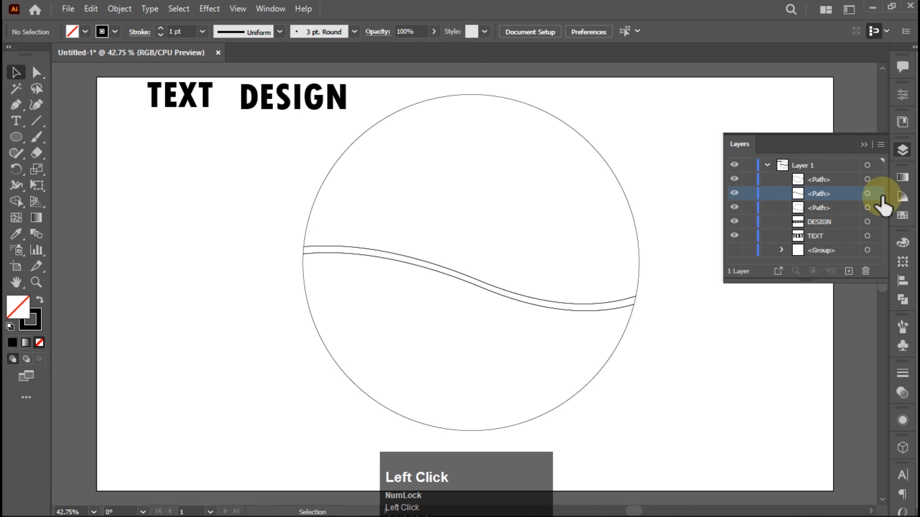
click(868, 194)
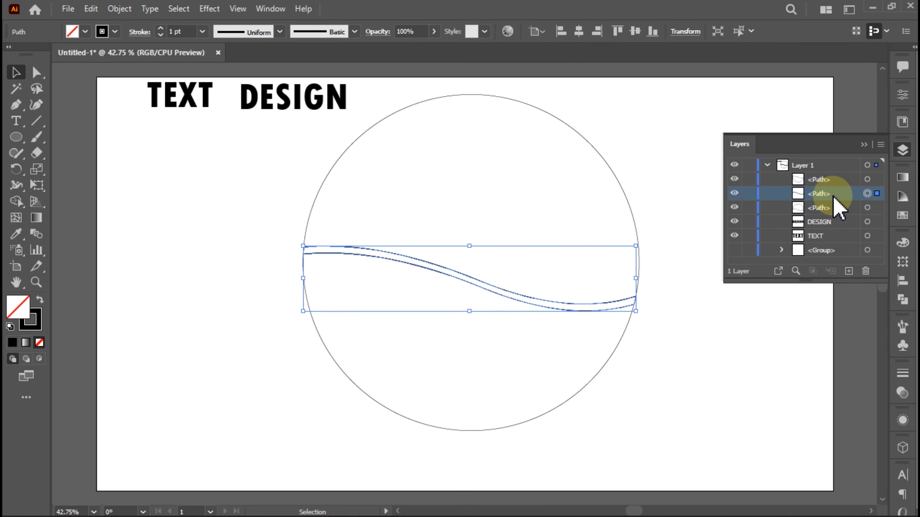
drag(837, 205, 866, 271)
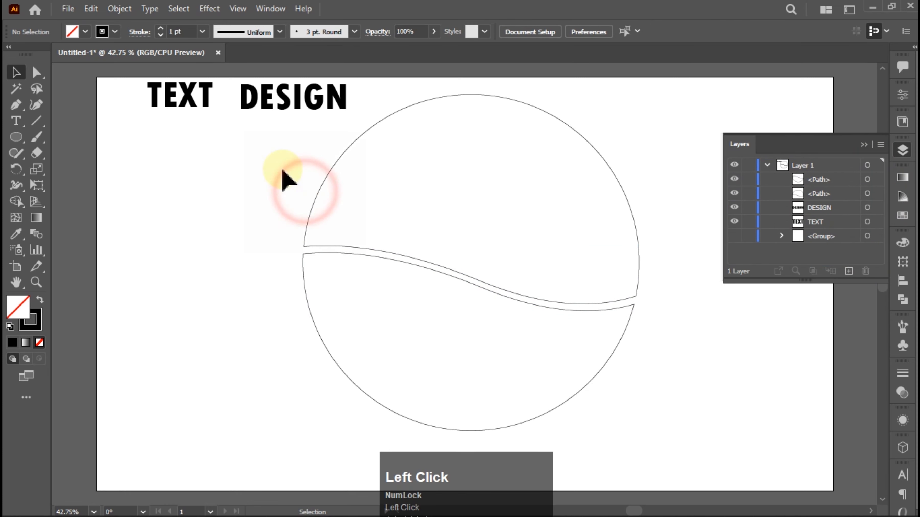
Warp the word TEXT into the upper part of the circle using Envelope Distort, Make with Top Object
click(306, 204)
shift+click(198, 108)
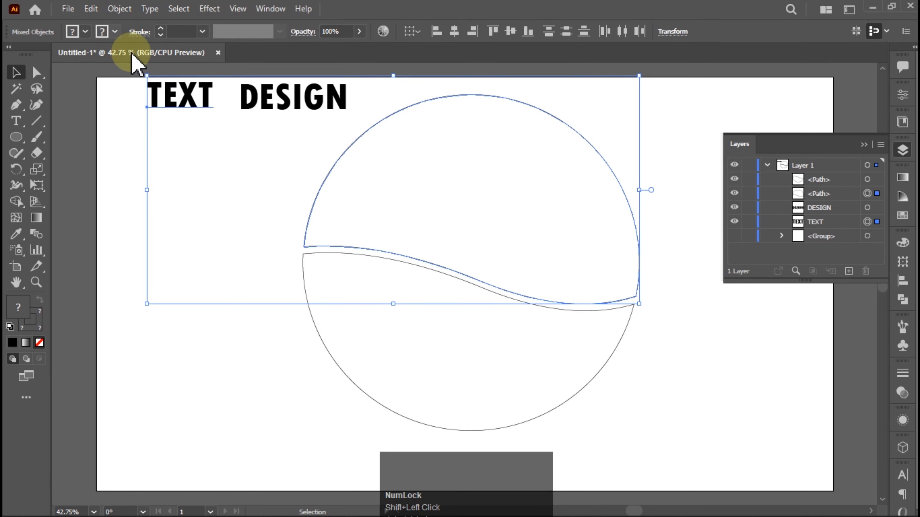
click(120, 9)
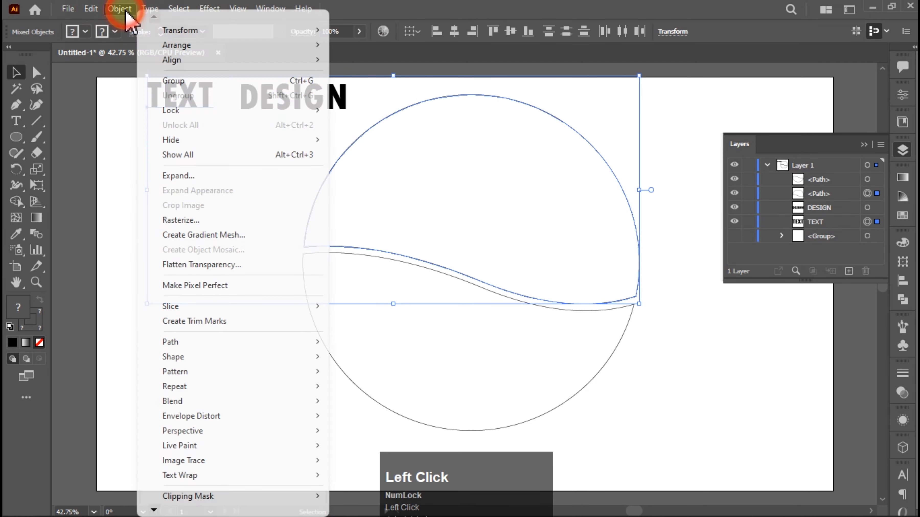
click(208, 415)
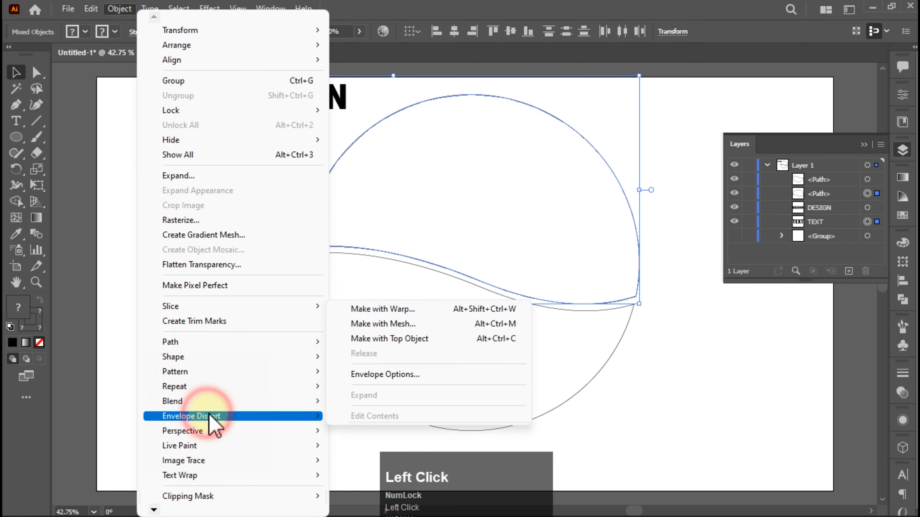
click(384, 341)
click(242, 163)
Warp the word DESIGN into the lower part of the circle using Envelope Distort, Make with Top Object
click(263, 101)
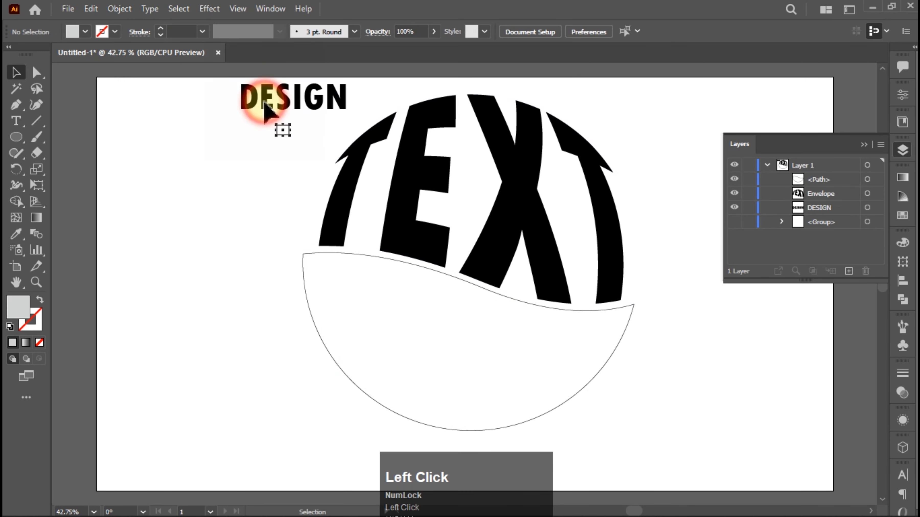
key(ctrl)
shift+click(312, 318)
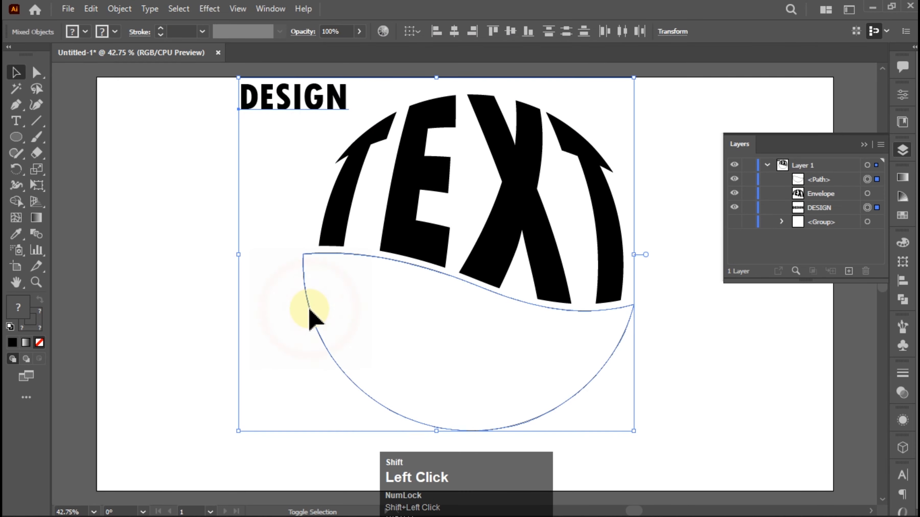
click(120, 8)
mouse_move(221, 416)
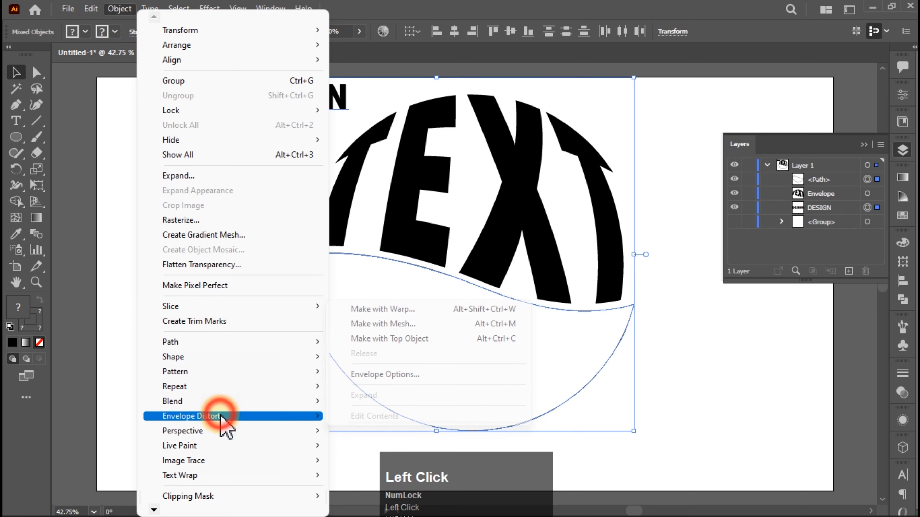
click(384, 342)
click(284, 200)
Expand the two warped words TEXT and DESIGN from envelopes into regular shapes
drag(283, 200, 666, 391)
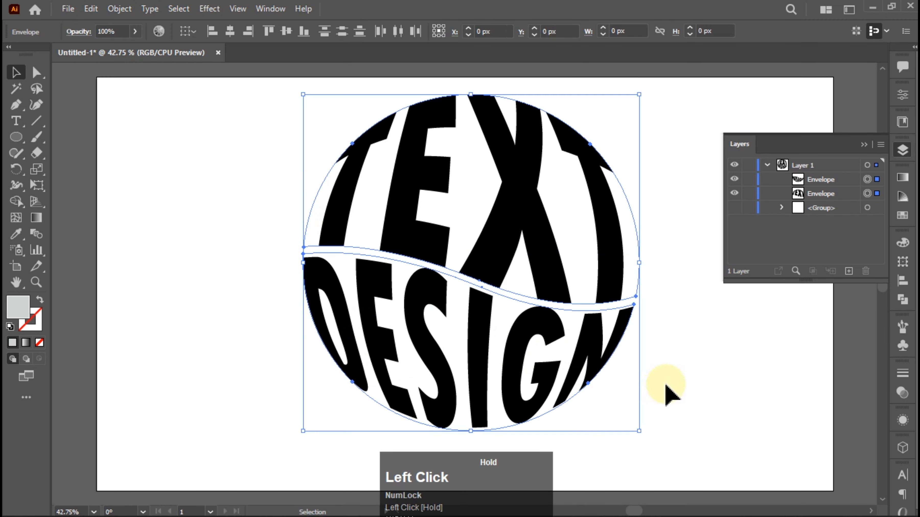
click(120, 9)
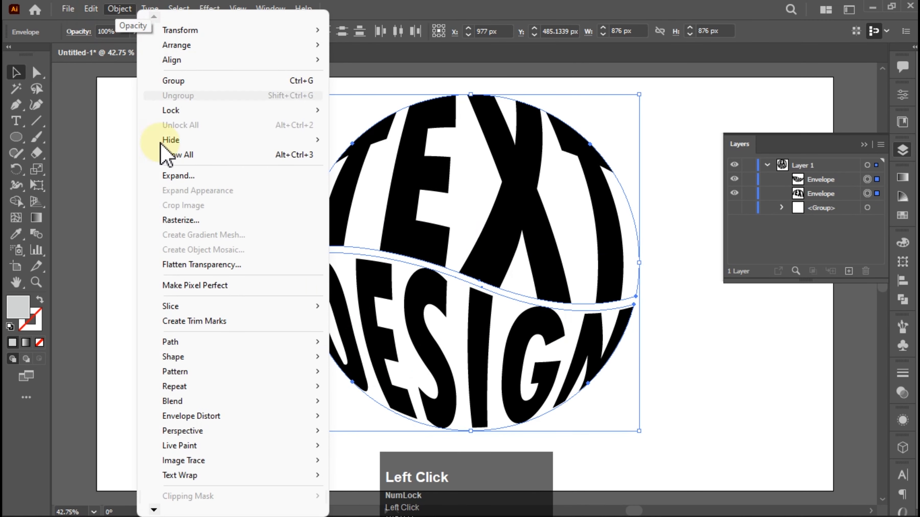
click(134, 174)
click(496, 420)
click(267, 216)
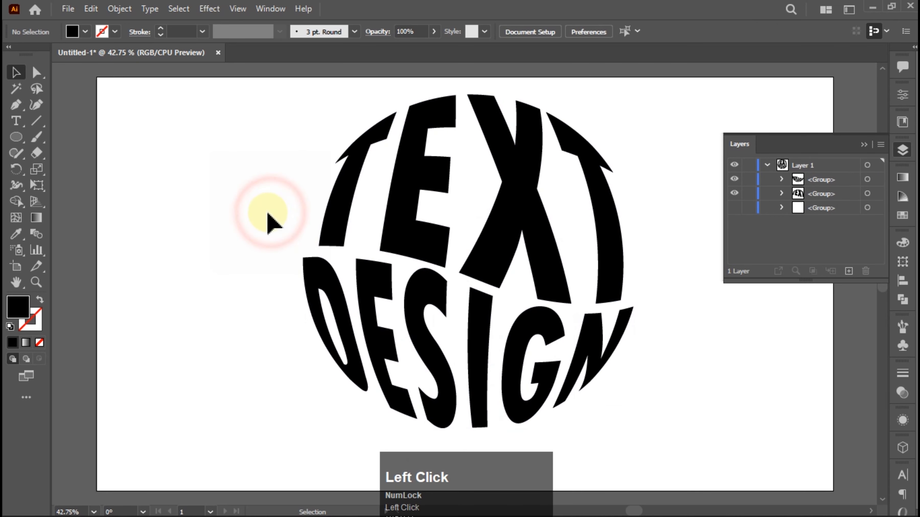
Group the expanded words TEXT and DESIGN, and duplicate the group in place within Layer 1
drag(260, 192, 549, 346)
key(ctrl+g)
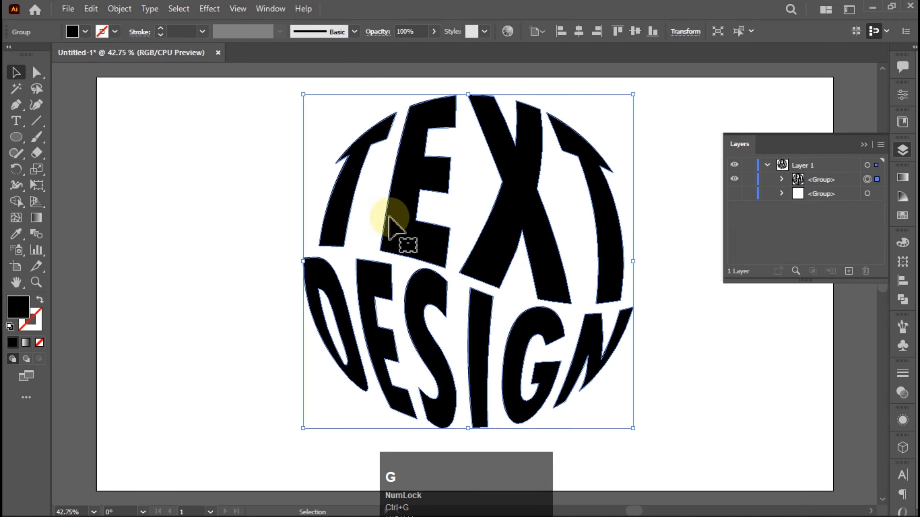
click(259, 173)
click(819, 182)
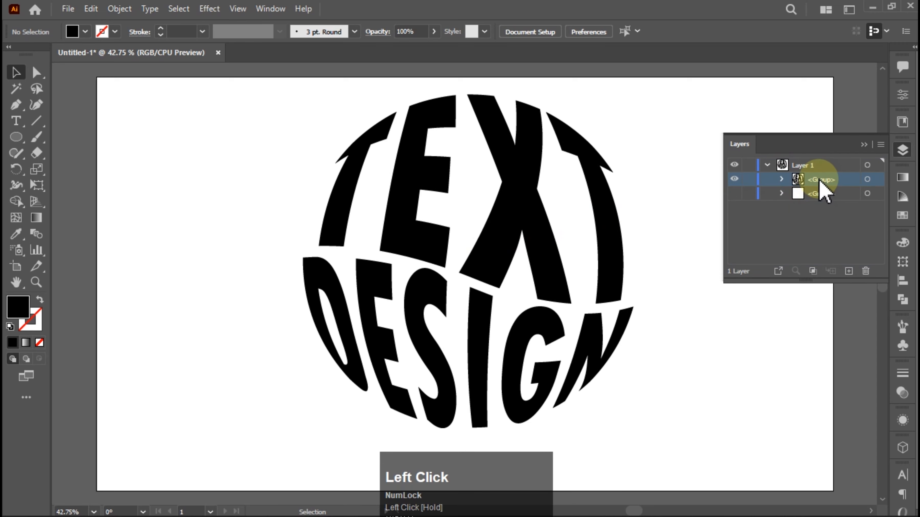
alt+drag(820, 179, 820, 186)
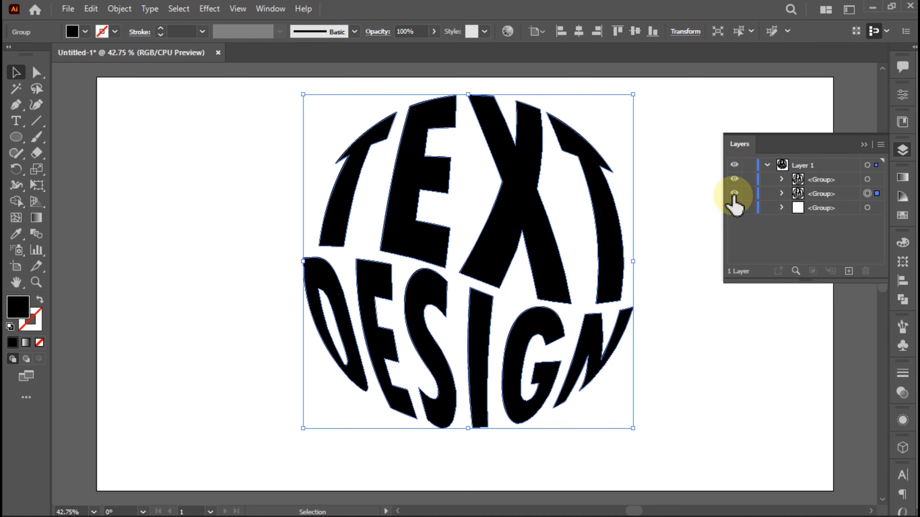
Fill the upper copy of the lettering group with white (FFFFFF) and hide it
click(877, 180)
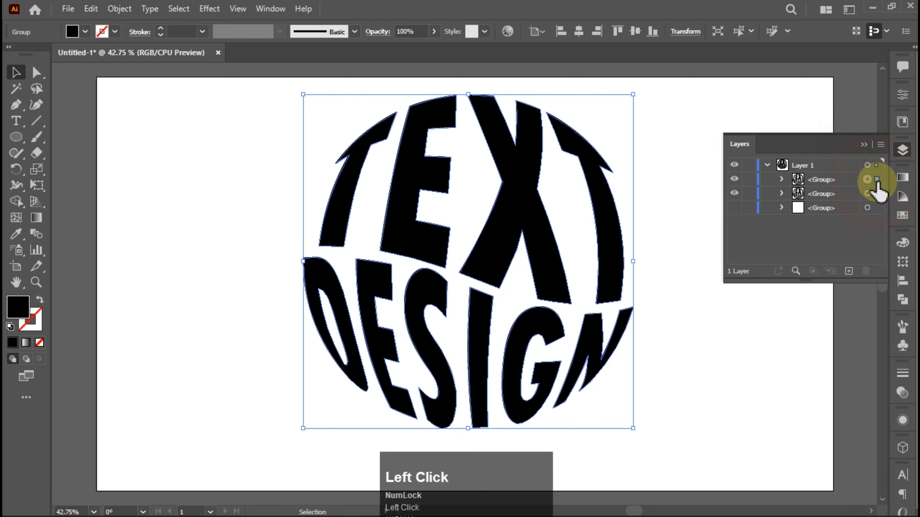
double_click(18, 307)
drag(348, 141, 310, 50)
click(621, 60)
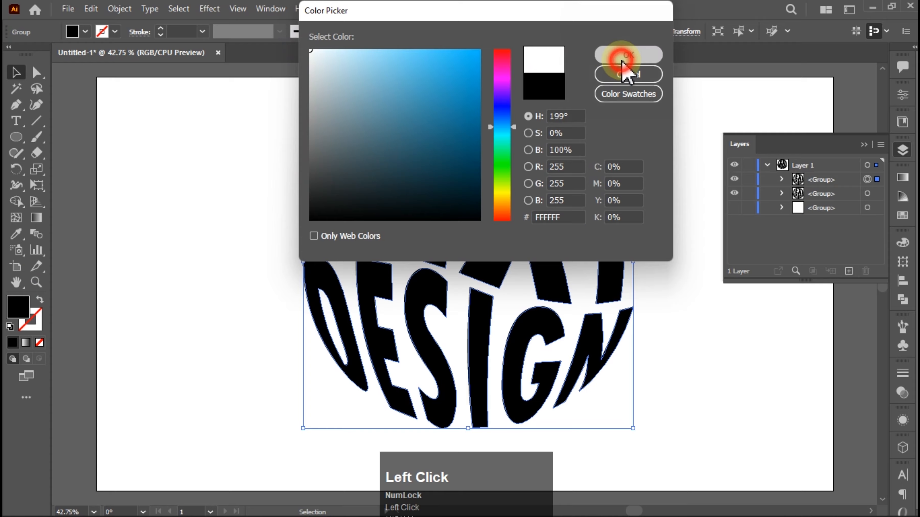
click(735, 179)
click(902, 150)
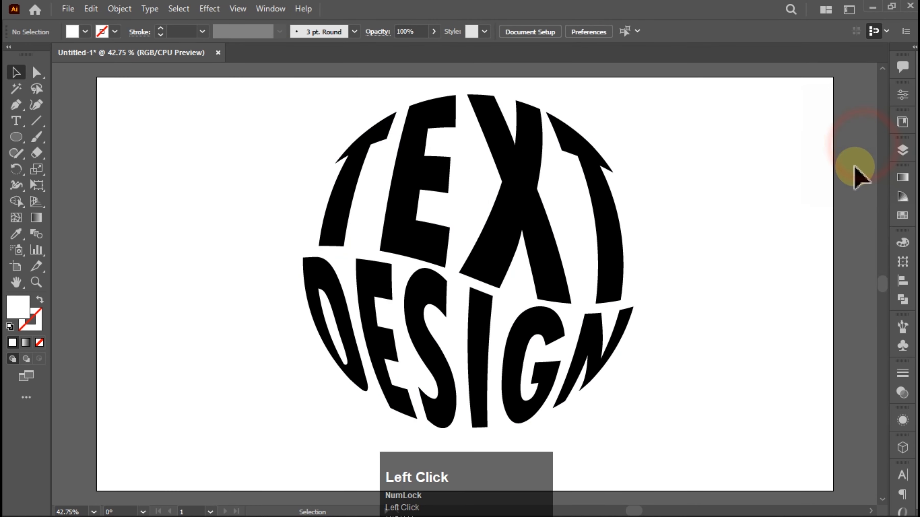
Copy the black lettering, paste it in back, and scale one copy down to a small version at the circle's centre
click(395, 213)
click(91, 8)
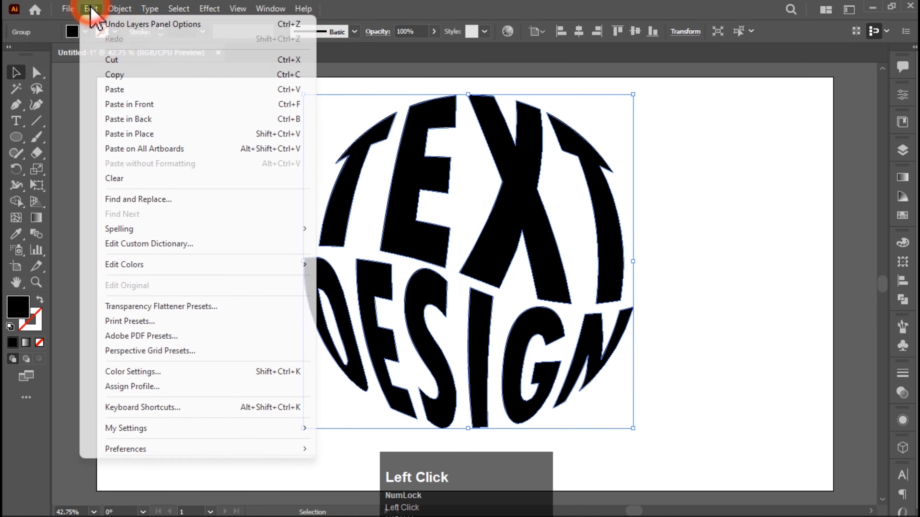
click(115, 74)
click(91, 8)
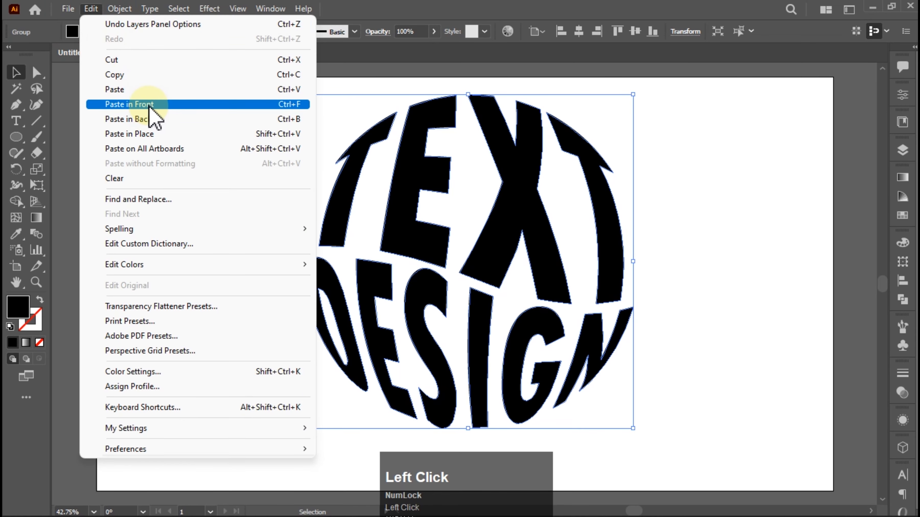
click(145, 119)
drag(633, 429, 492, 306)
click(751, 238)
drag(292, 167, 674, 369)
click(307, 168)
Fill the small central lettering with dark gray and the large lettering with dark navy blue
click(456, 250)
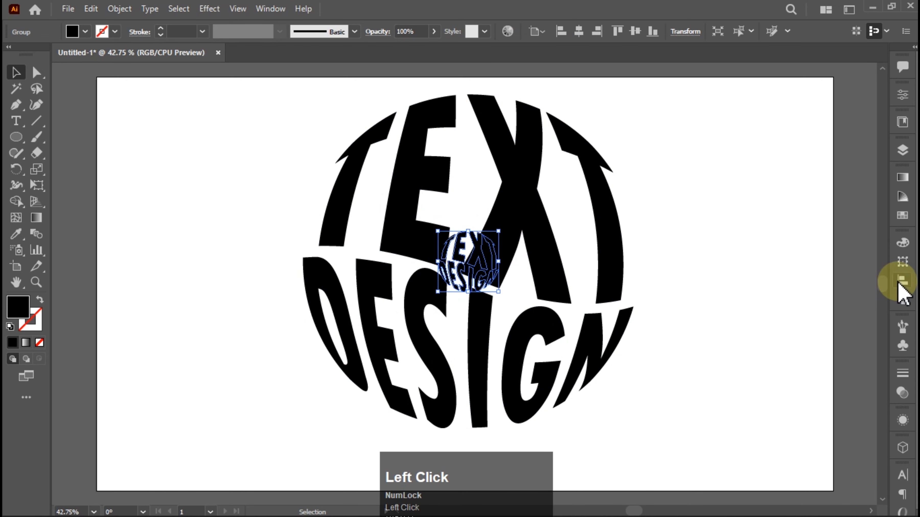
click(903, 217)
click(783, 252)
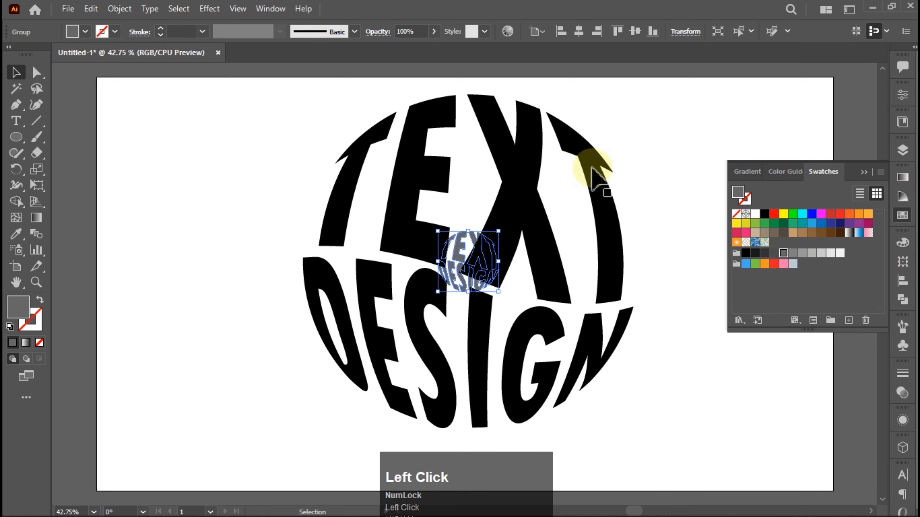
click(633, 155)
click(585, 255)
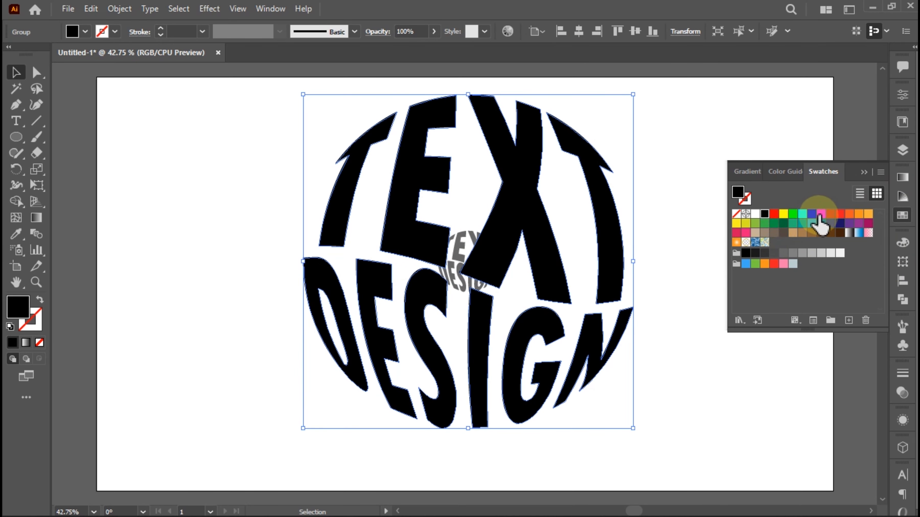
click(840, 224)
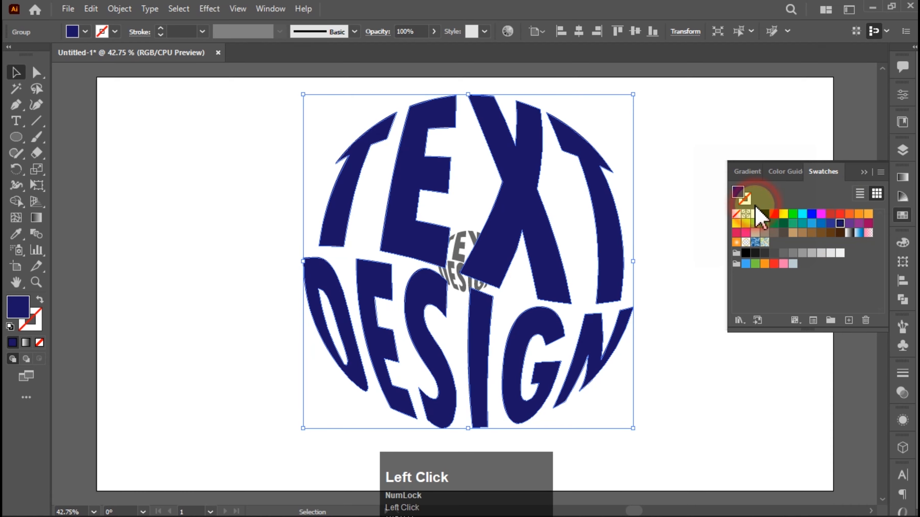
Select the large and small lettering and set the blend spacing to Specified Steps with 70 steps
drag(240, 148, 515, 340)
click(119, 8)
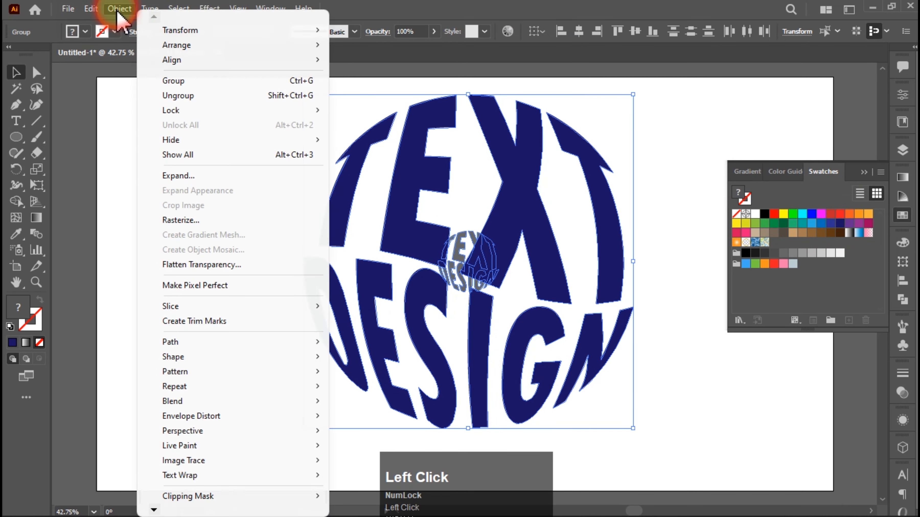
mouse_move(315, 401)
click(377, 329)
click(464, 333)
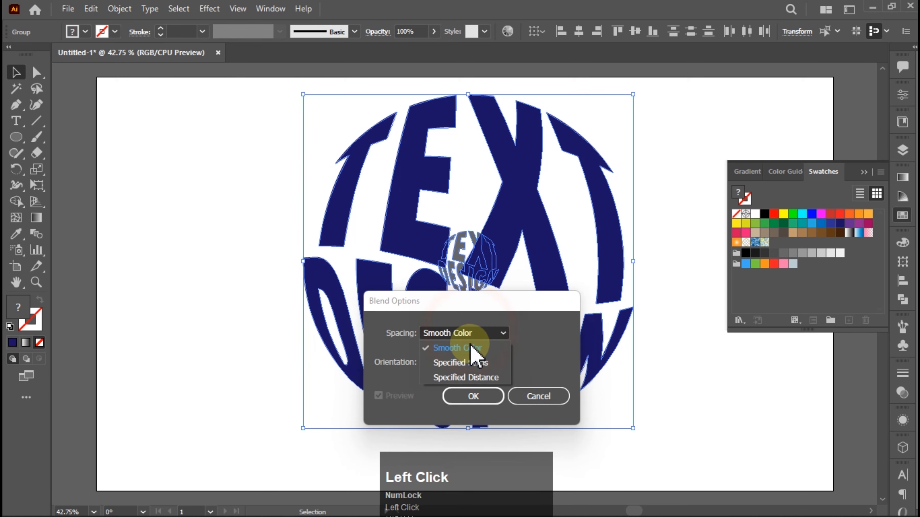
click(455, 361)
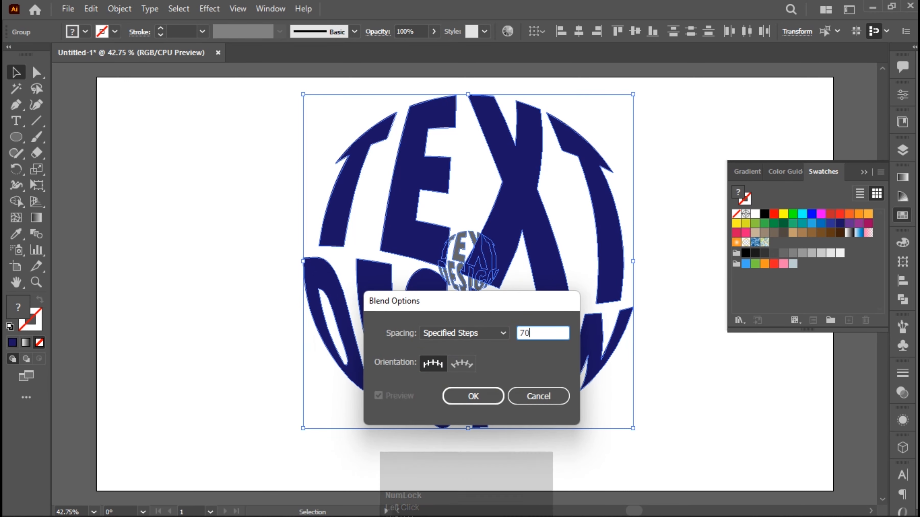
click(473, 396)
Make a blend between the large navy lettering and the small gray lettering
click(119, 8)
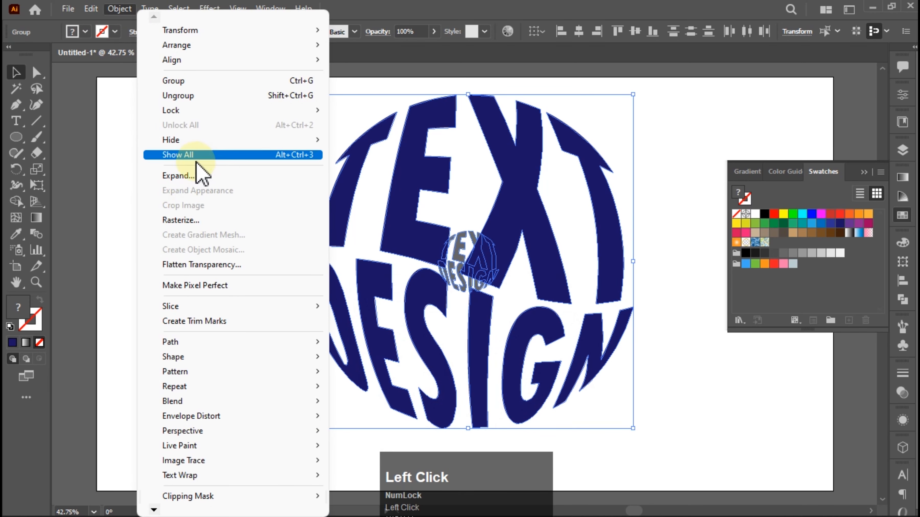
mouse_move(206, 401)
click(399, 295)
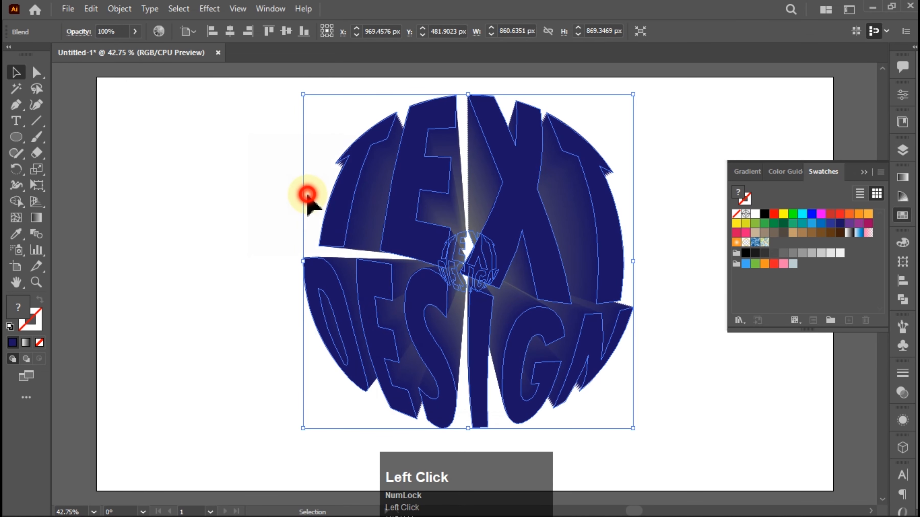
click(275, 185)
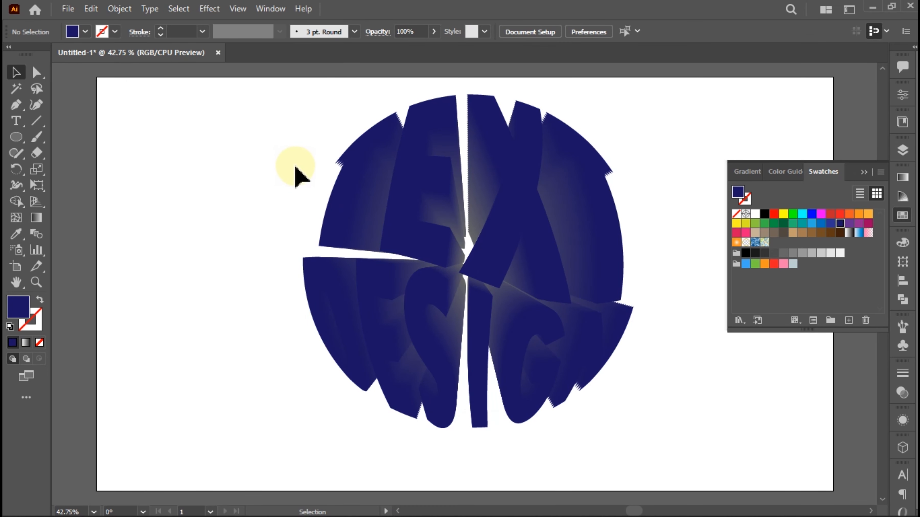
Show the hidden white lettering above the blend, along with the hidden group at the bottom of Layer 1
drag(290, 169, 614, 386)
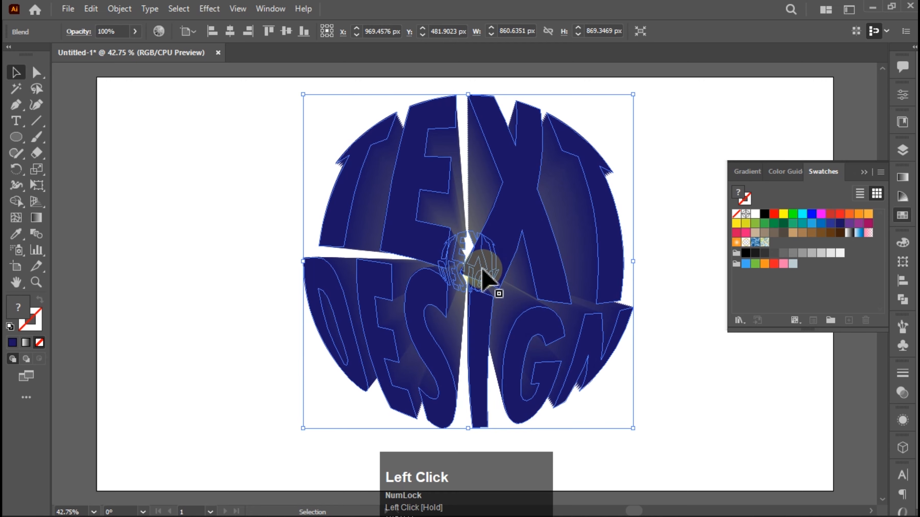
click(902, 149)
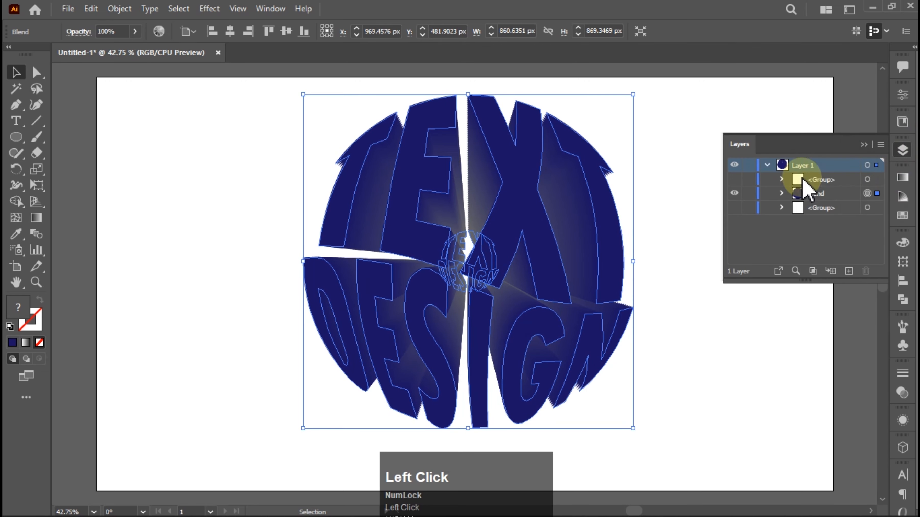
click(735, 181)
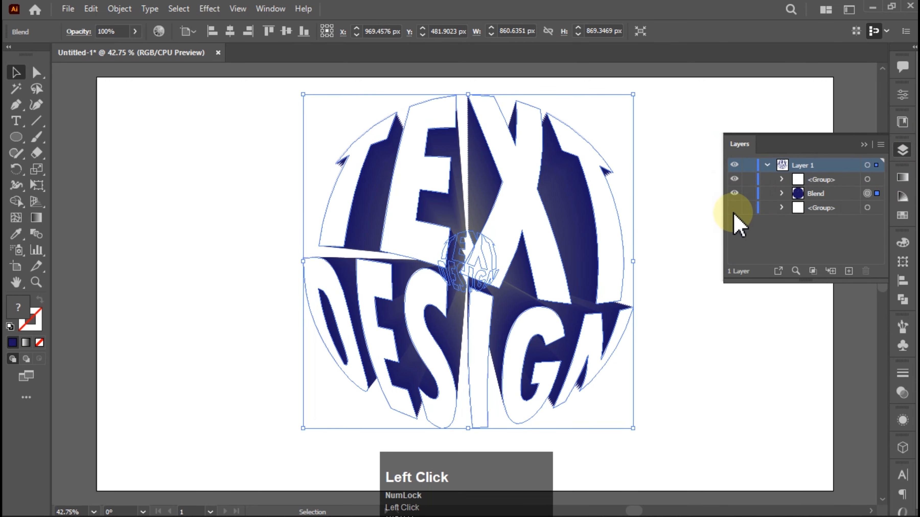
click(745, 152)
click(723, 213)
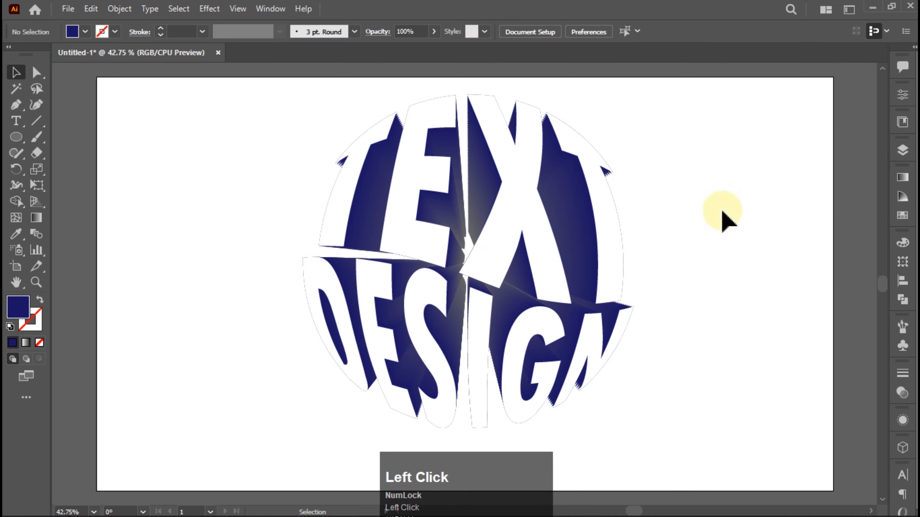
Select the small gray lettering inside the blend and shift it slightly to the right to change the extrusion's vanishing point
click(901, 198)
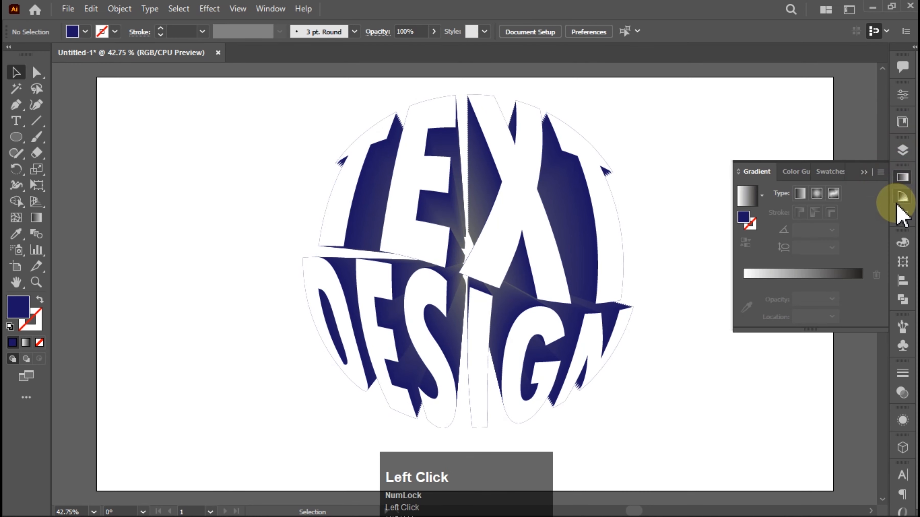
click(902, 152)
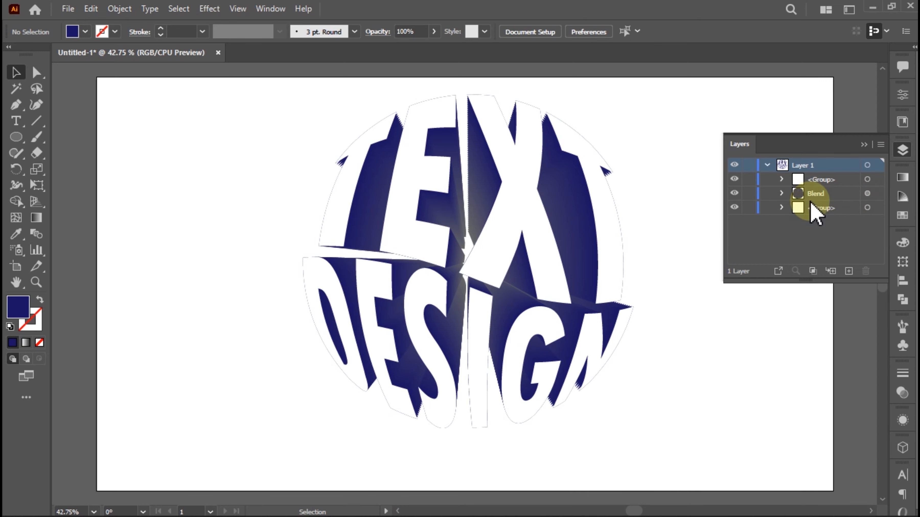
click(781, 179)
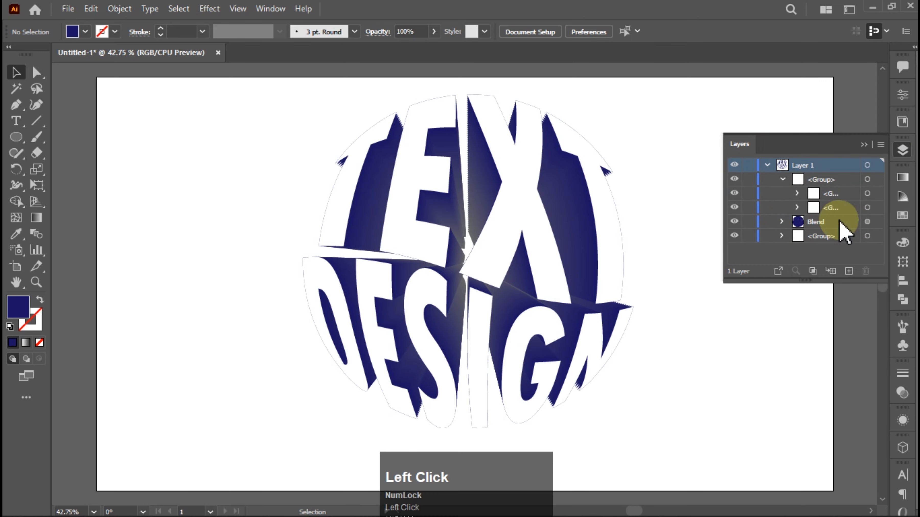
click(877, 207)
click(867, 193)
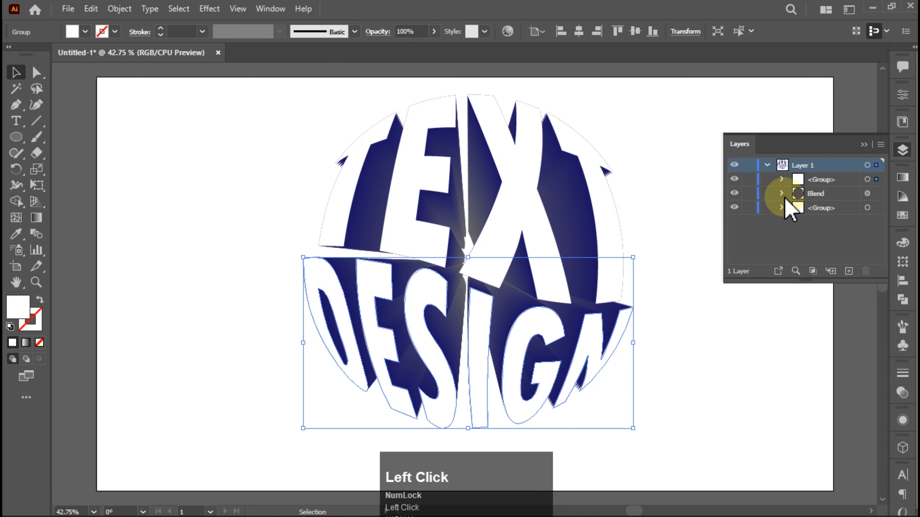
click(867, 221)
mouse_move(478, 270)
mouse_down()
mouse_move(499, 290)
mouse_move(552, 274)
mouse_move(487, 257)
mouse_move(475, 243)
mouse_move(495, 270)
mouse_up()
click(654, 154)
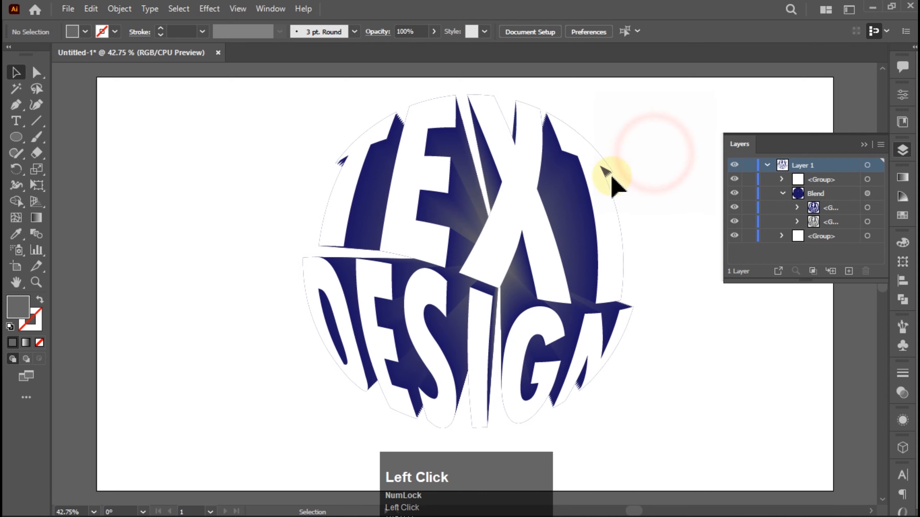
click(295, 9)
click(394, 200)
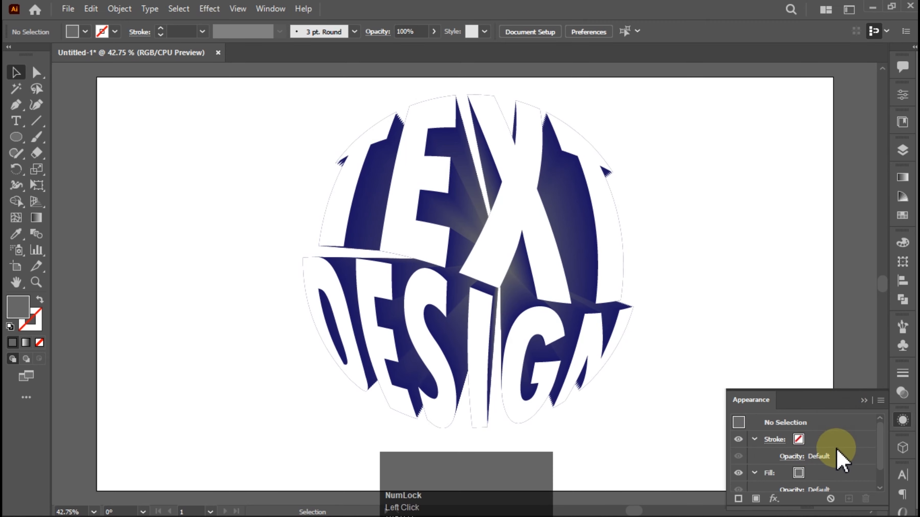
scroll(839, 462, down, 1)
scroll(840, 471, up, 1)
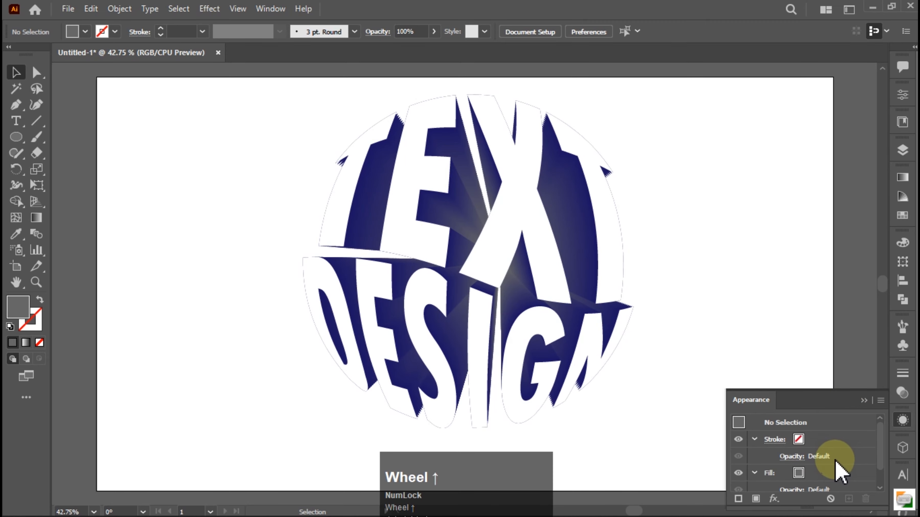
click(871, 400)
Set the blend options to 200 specified steps
double_click(36, 234)
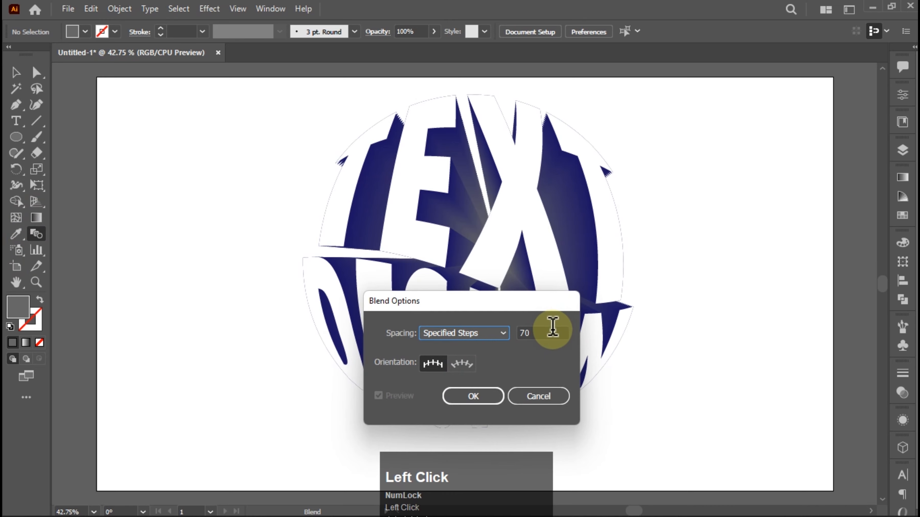
drag(556, 326, 491, 334)
text(200)
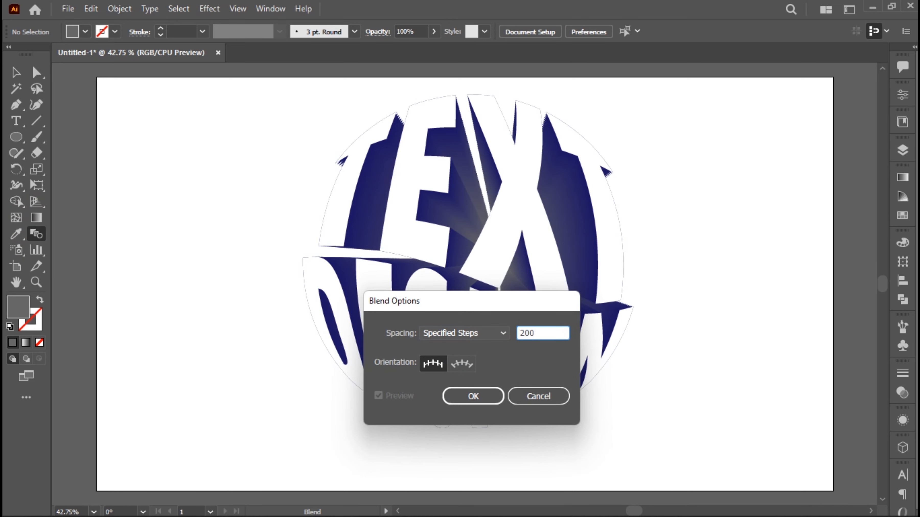
click(479, 395)
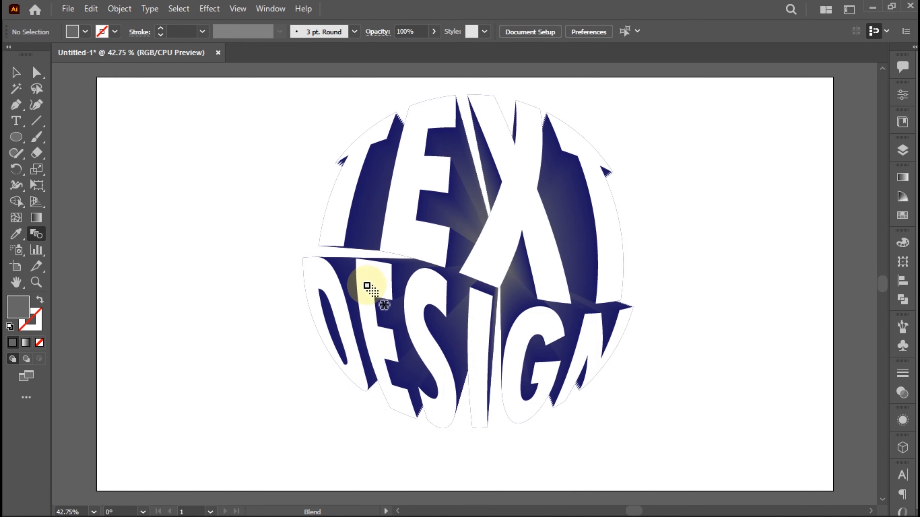
Select the blend, hide the white lettering above it, and apply 200 specified steps to the blend
click(498, 223)
click(16, 77)
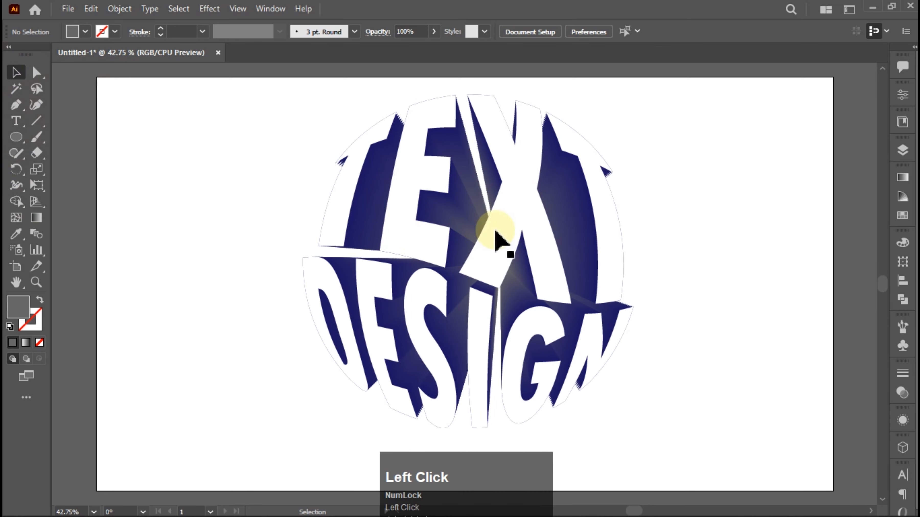
click(468, 211)
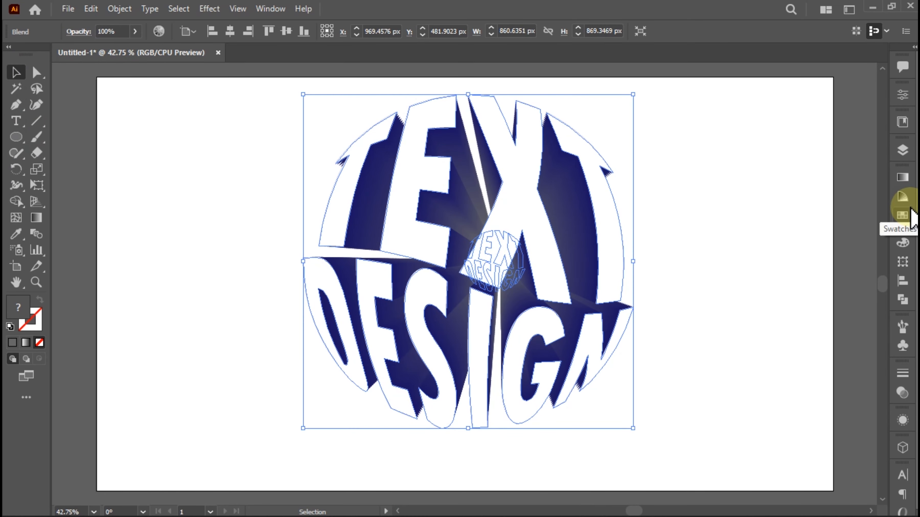
click(903, 151)
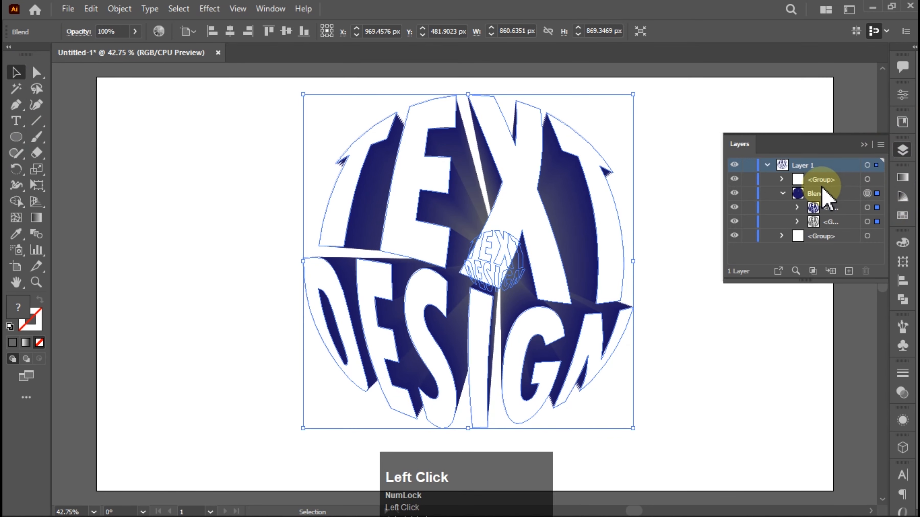
click(734, 179)
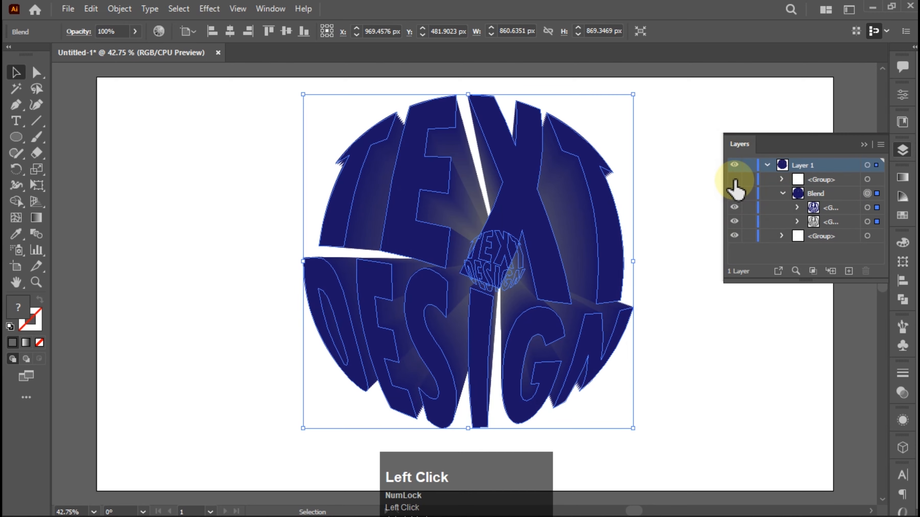
double_click(36, 236)
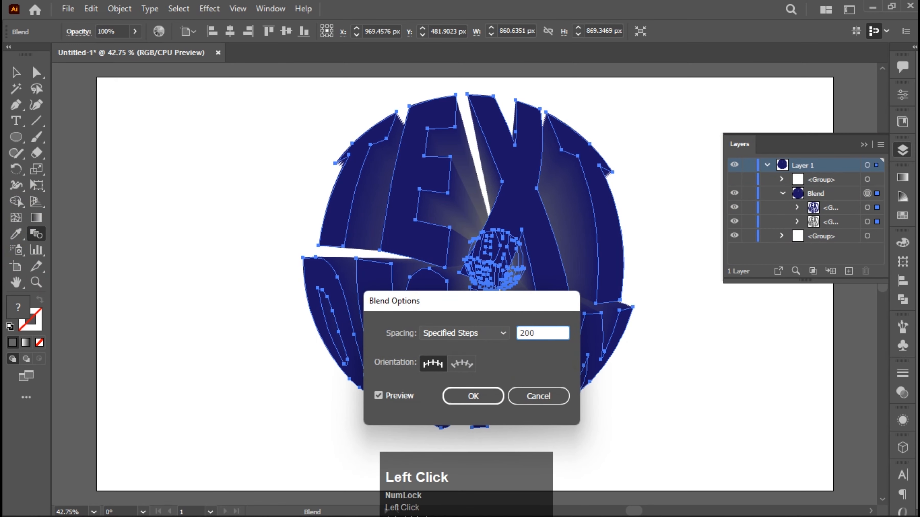
click(472, 395)
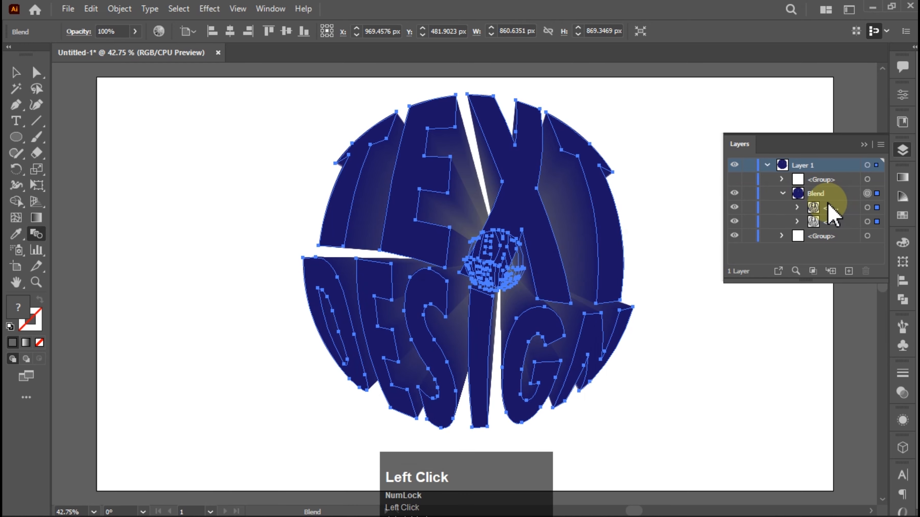
Show the white lettering above the blend again and deselect the artwork
click(734, 179)
click(863, 145)
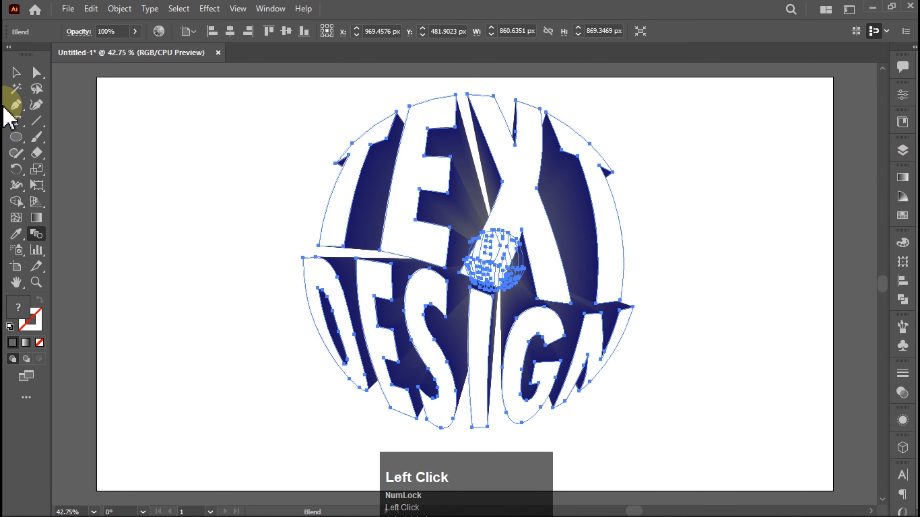
key(v)
click(162, 289)
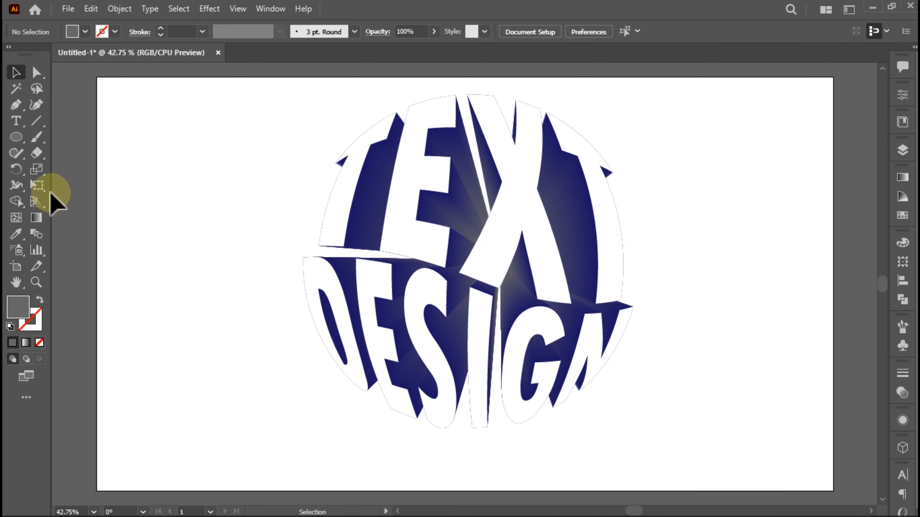
Draw a gray rectangle covering the whole artboard
right_click(16, 138)
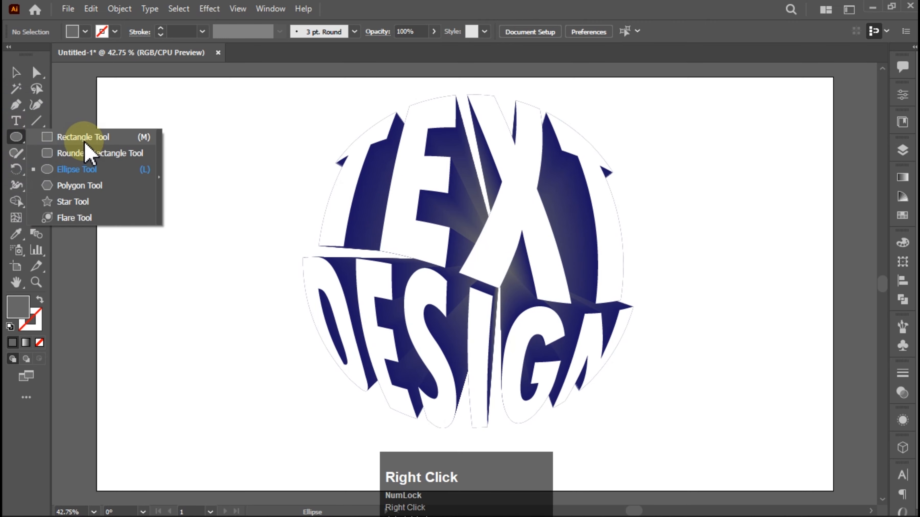
click(85, 136)
drag(113, 92, 833, 490)
click(16, 73)
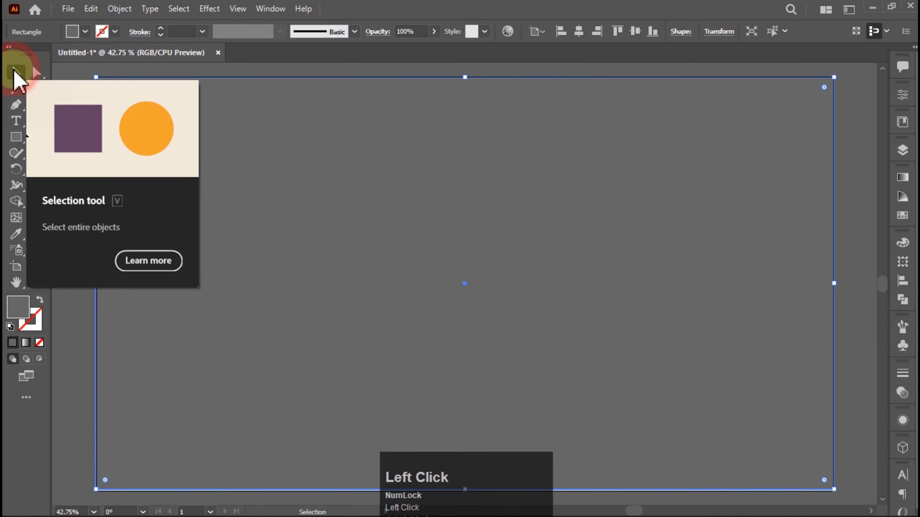
Send the gray rectangle to the back and delete the stray white lettering group offset behind the design
right_click(403, 189)
mouse_move(514, 440)
click(601, 486)
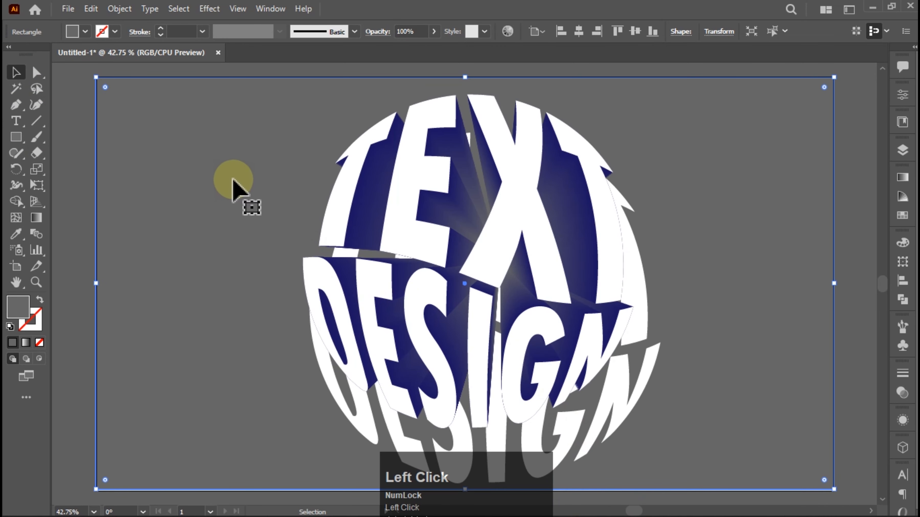
click(644, 300)
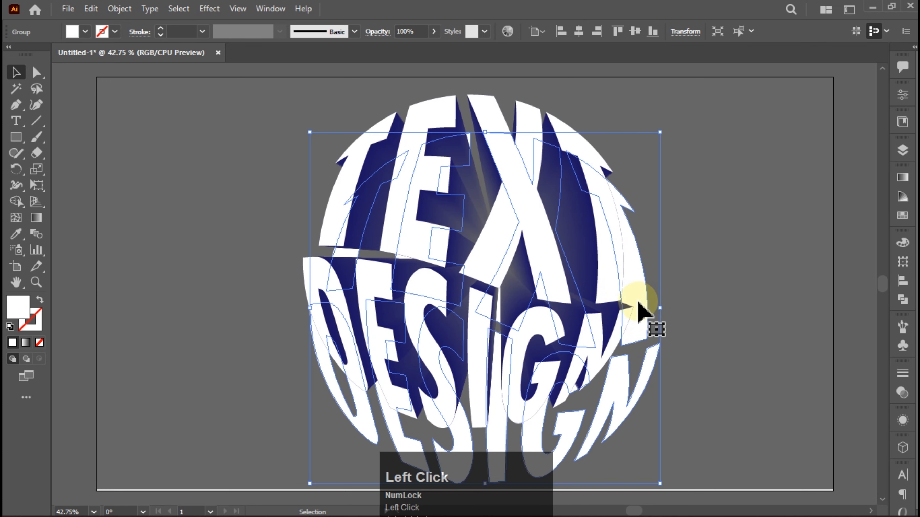
key(Delete)
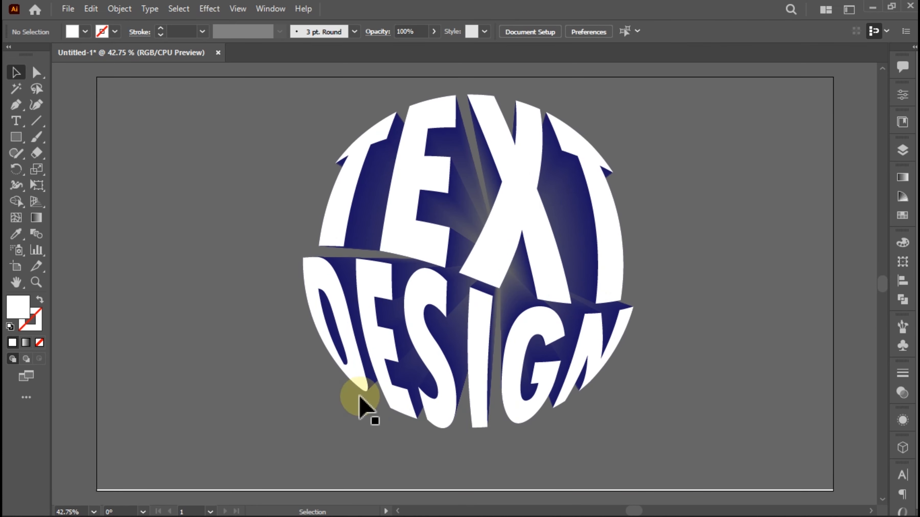
Draw a wide, flat white ellipse centred beneath the circular lettering
right_click(16, 136)
click(74, 166)
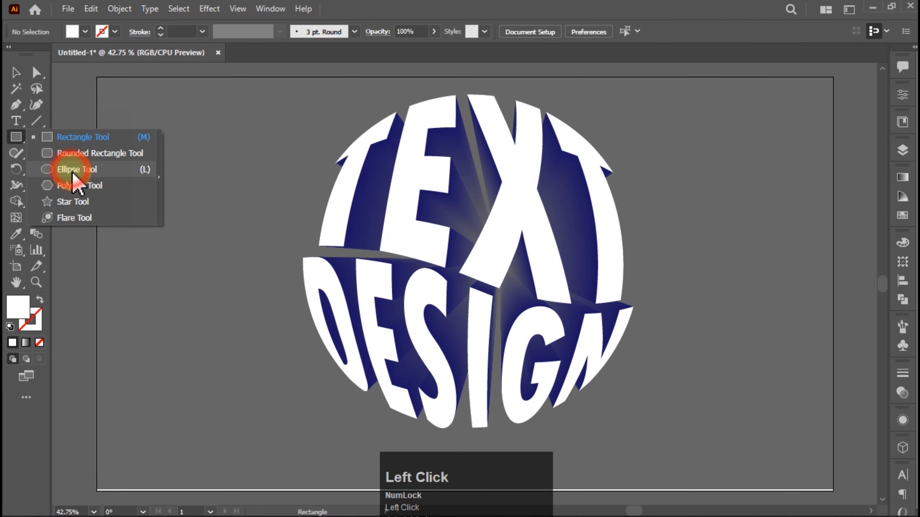
drag(341, 409, 626, 439)
drag(484, 424, 471, 430)
Lock the gray background rectangle in Layer 1
click(16, 72)
click(290, 147)
click(292, 149)
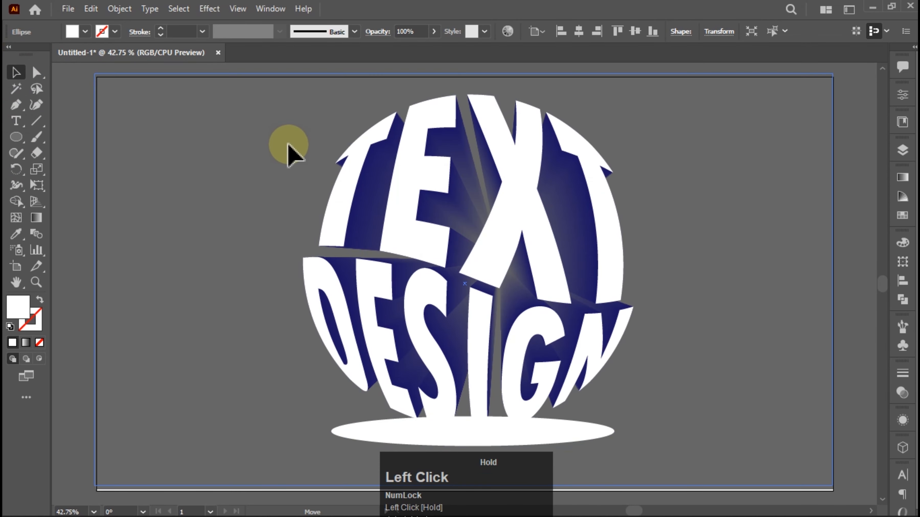
click(902, 149)
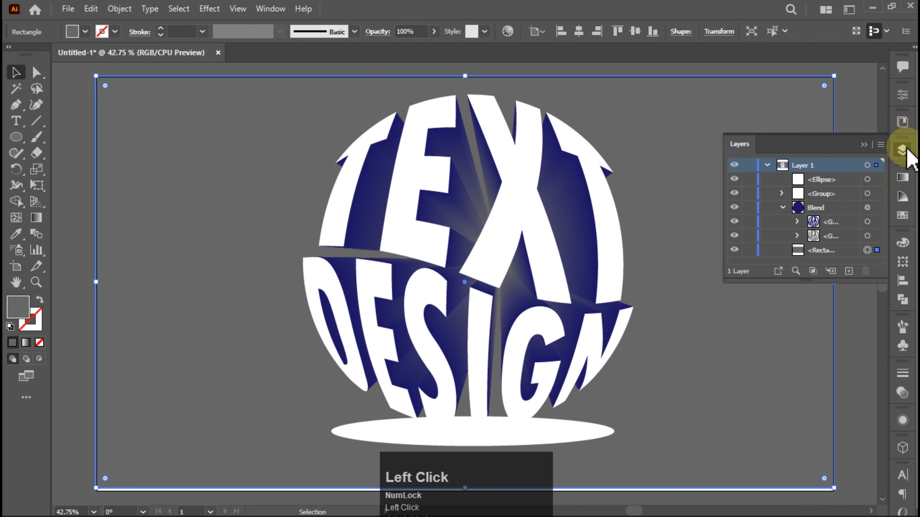
click(749, 250)
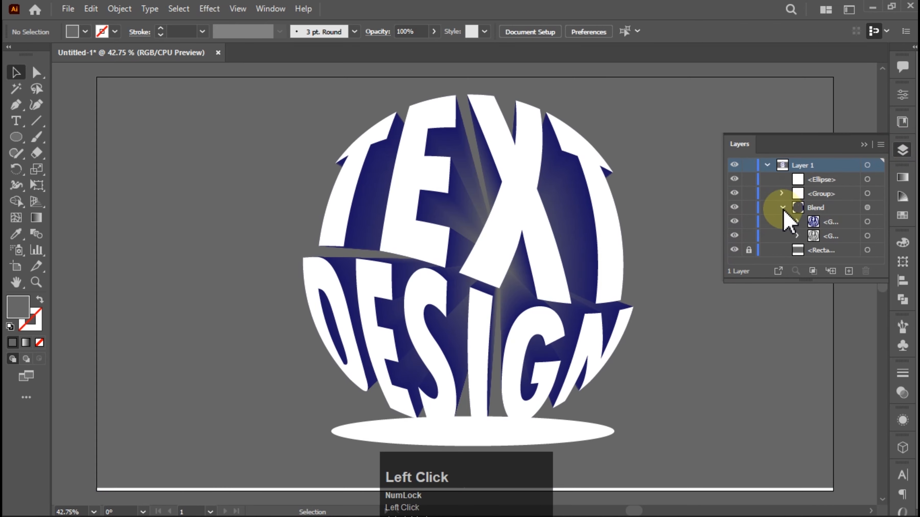
click(869, 145)
Group the white lettering with its blend and bring the group to the front, above the ellipse
click(550, 308)
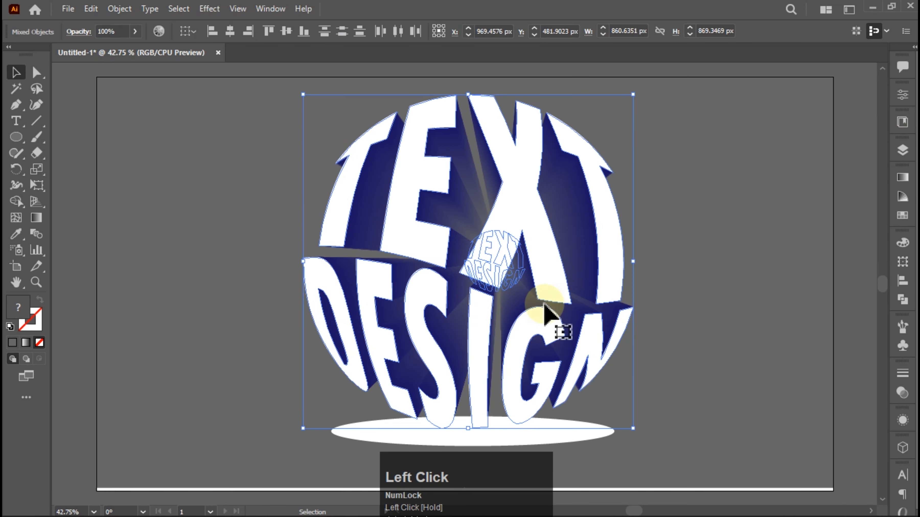
right_click(547, 306)
click(583, 185)
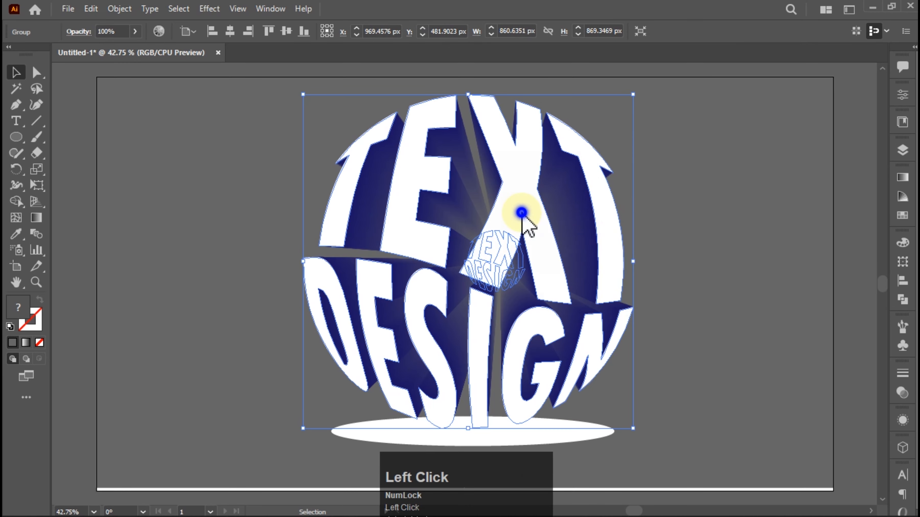
right_click(522, 213)
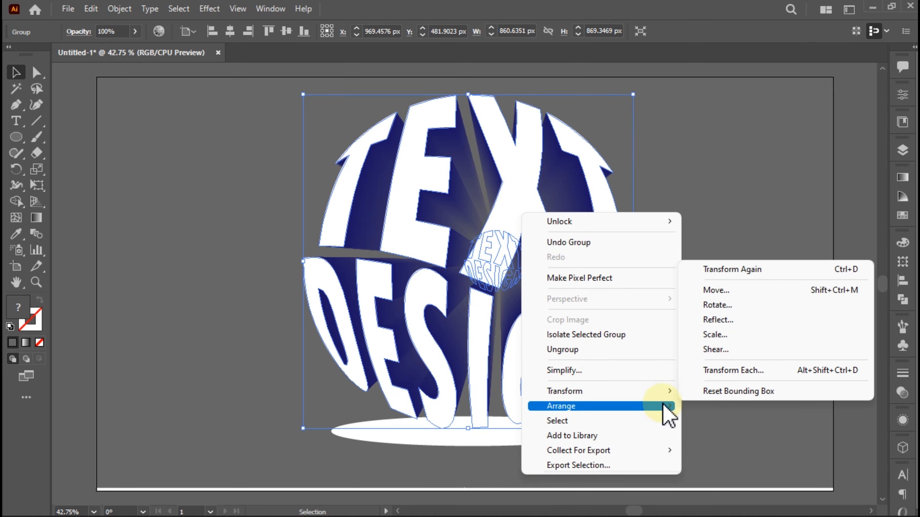
mouse_move(666, 406)
click(722, 406)
Shift the ellipse slightly to the right and fill it with a radial gradient running from black at the centre to white
click(565, 442)
drag(565, 441, 574, 444)
click(896, 191)
click(811, 273)
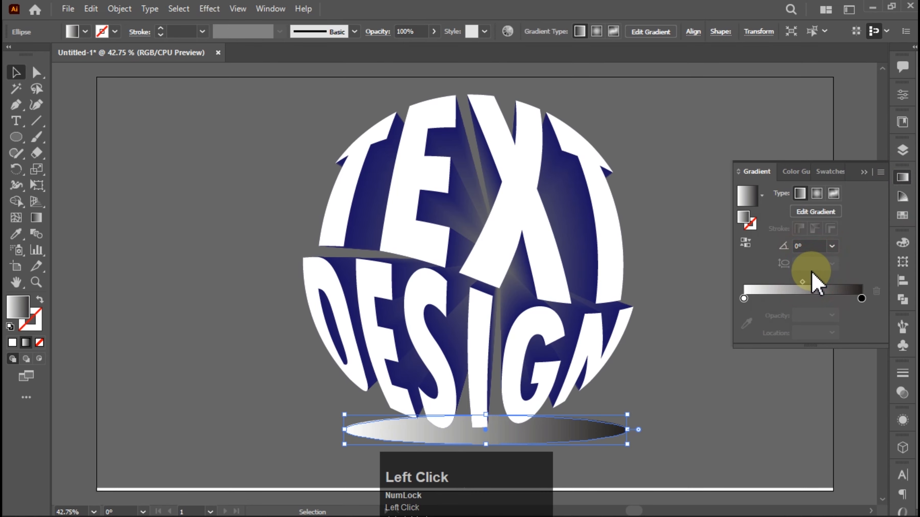
click(817, 193)
click(746, 243)
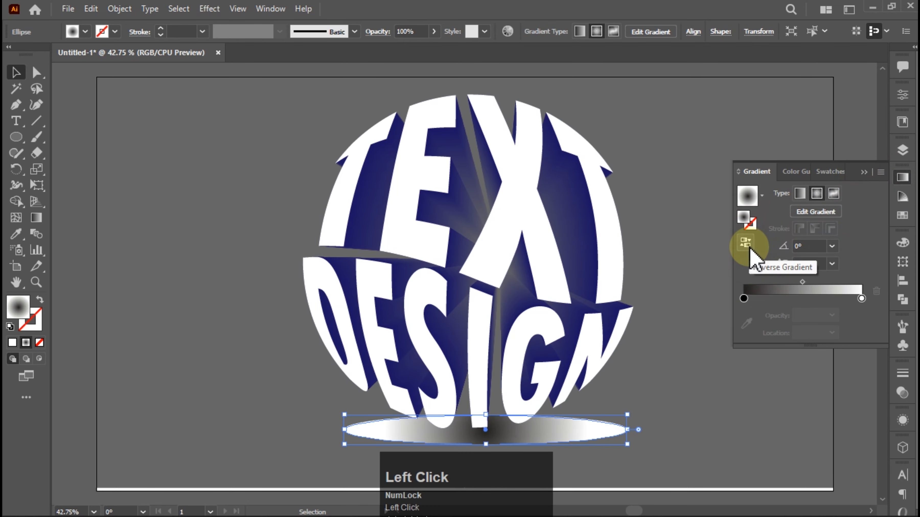
Set the opacity of the gradient's white outer stop to 0%
double_click(862, 298)
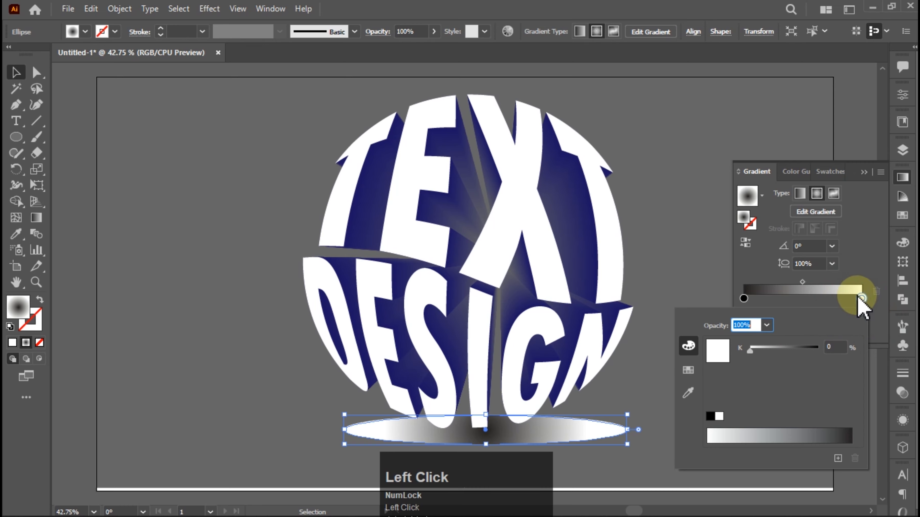
click(863, 294)
click(832, 315)
click(838, 332)
click(843, 245)
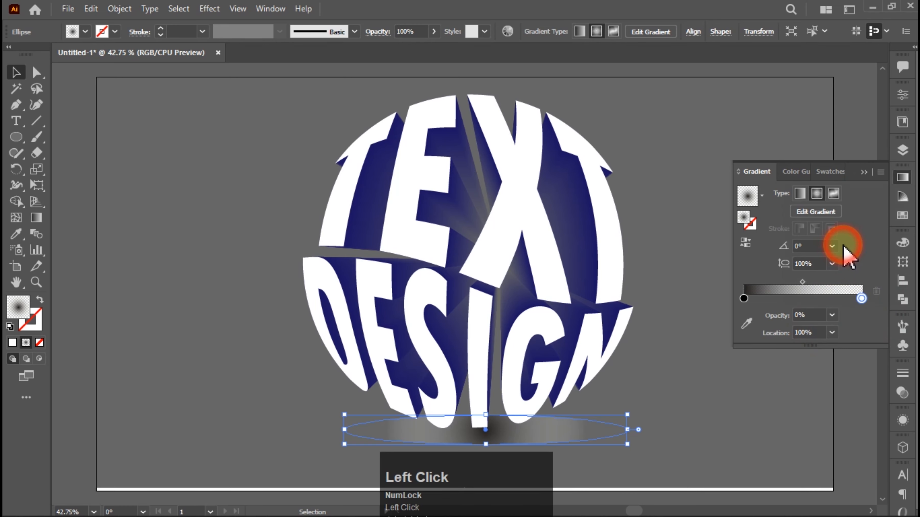
Move the shadow ellipse slightly left and down beneath the lettering, and deselect it
click(863, 171)
click(661, 354)
click(534, 439)
click(680, 144)
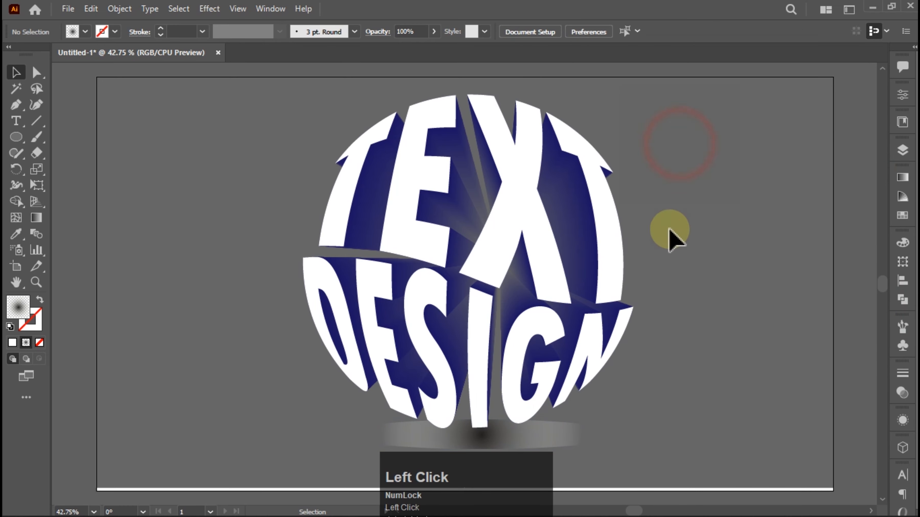